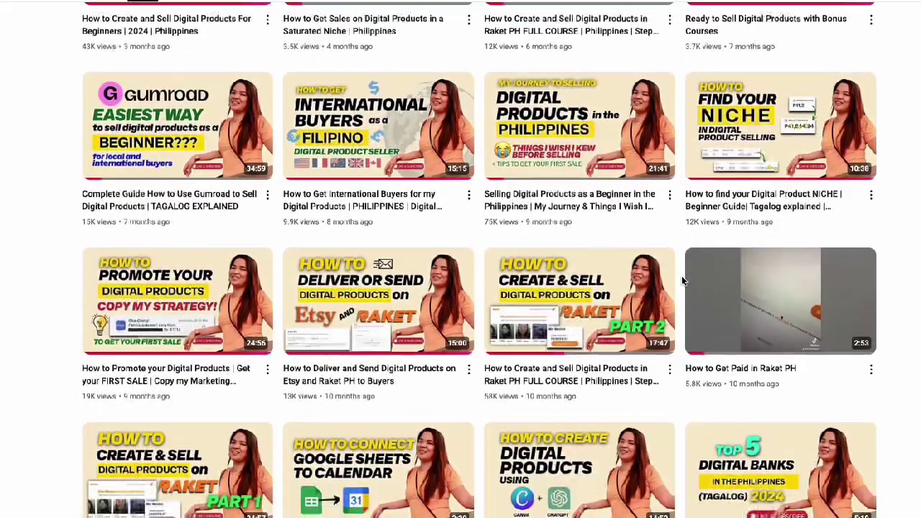
scroll(682, 280, "down", 4)
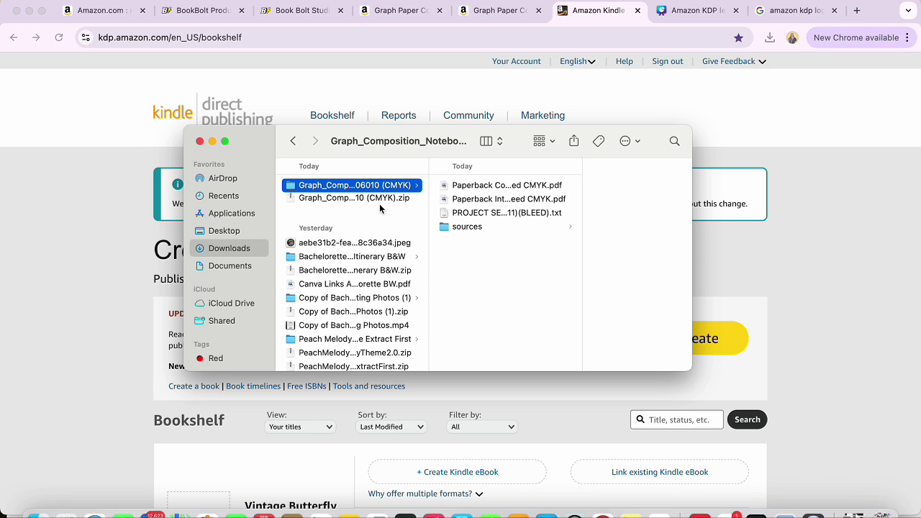
Step: Preview the paperback cover and interior PDFs in the downloaded Graph Composition Notebook folder, and return to the KDP bookshelf
left_click(511, 186)
left_click(465, 202)
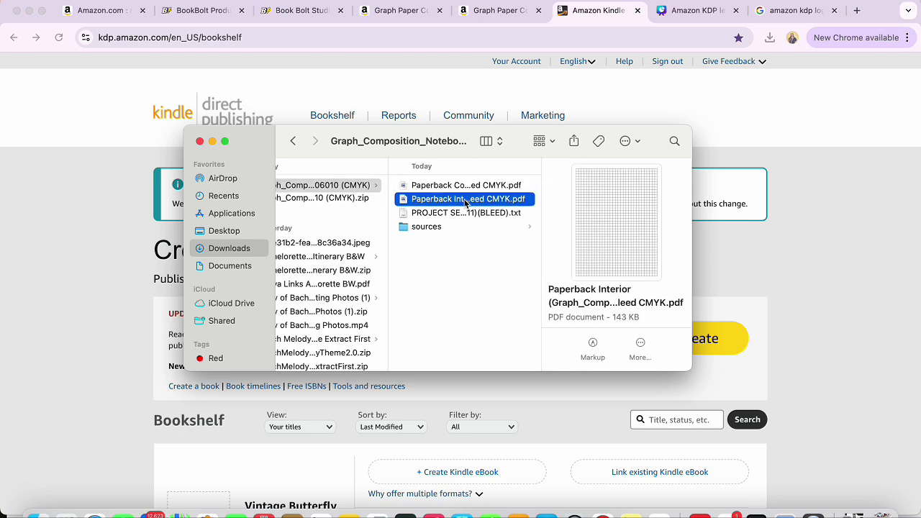
key("Left")
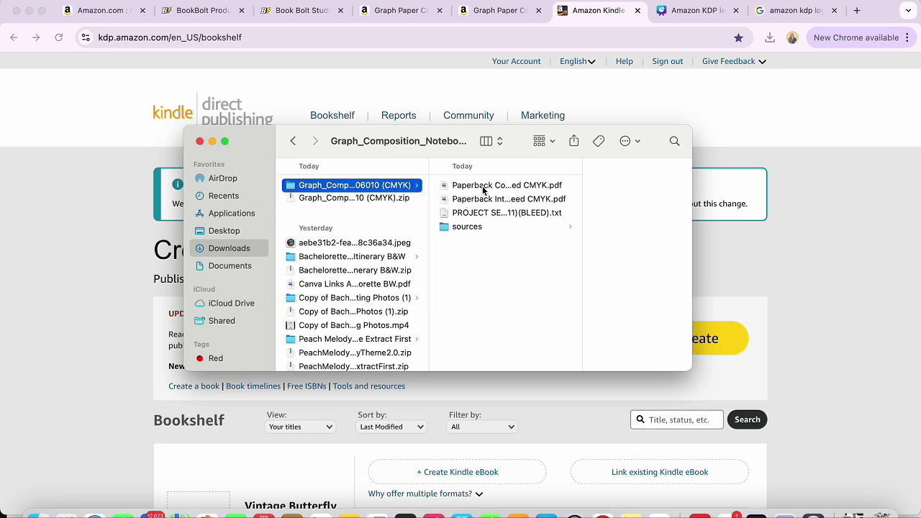
left_click(478, 188)
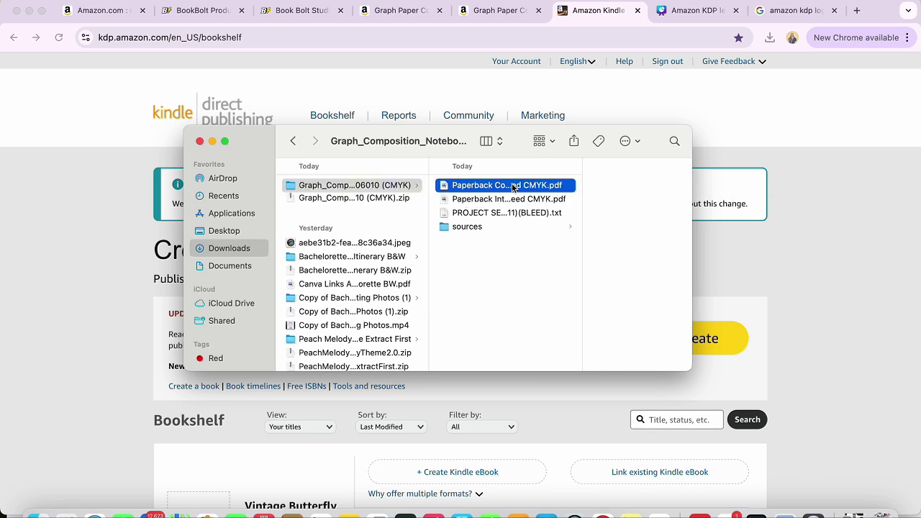
left_click(465, 201)
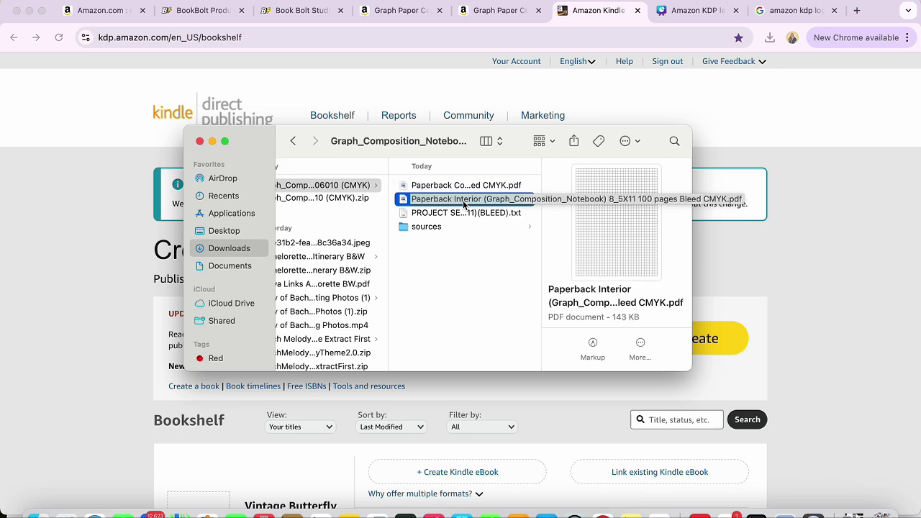
left_click(850, 208)
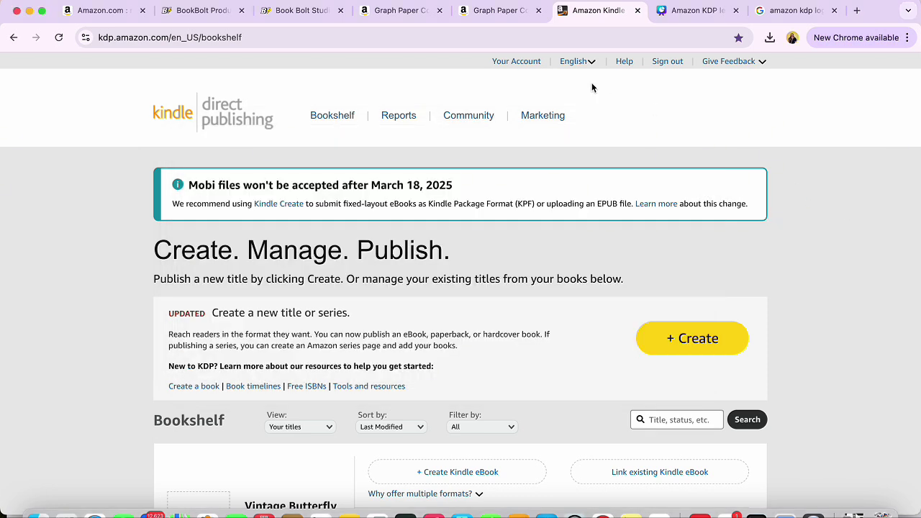
Step: Start a new title on KDP and choose Paperback as its format
scroll(151, 100, "down", 1)
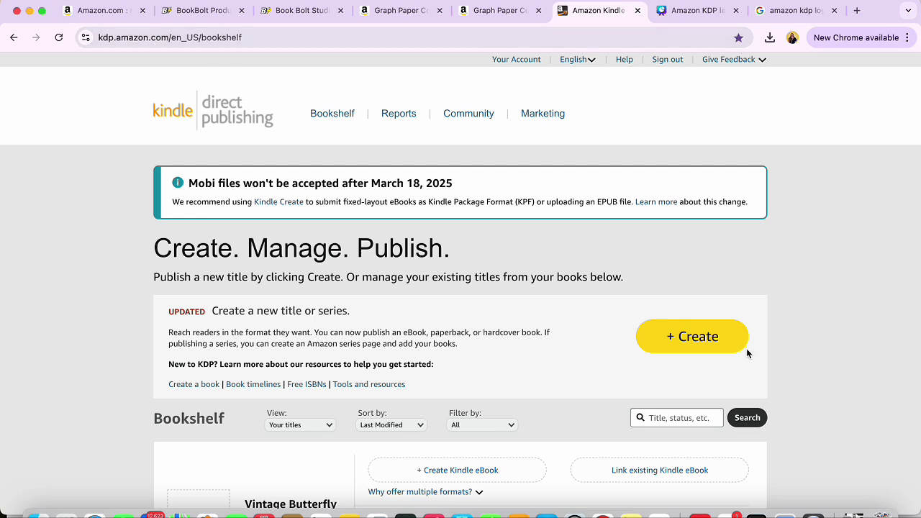
left_click(699, 345)
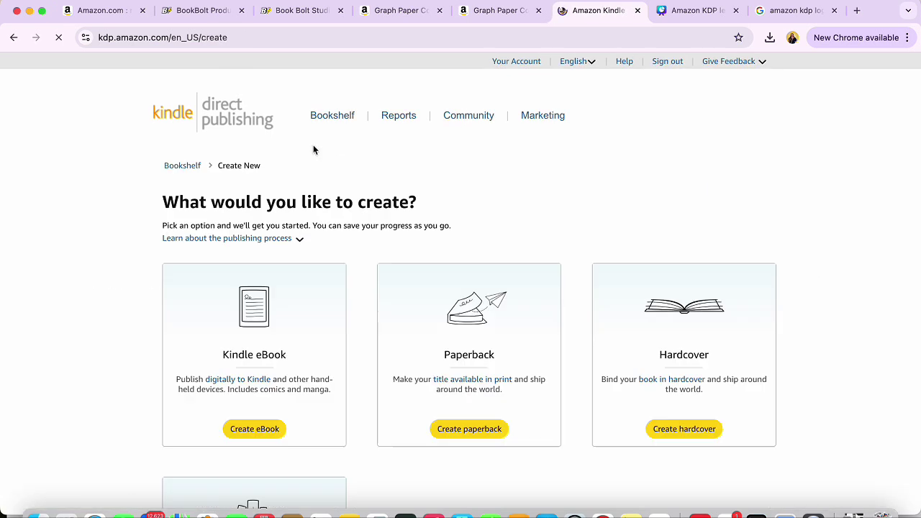
scroll(151, 236, "down", 2)
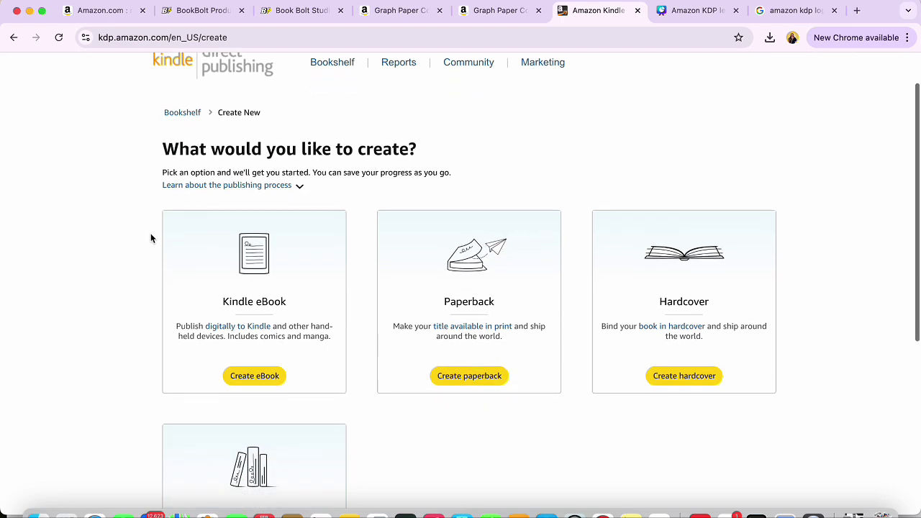
scroll(150, 237, "down", 2)
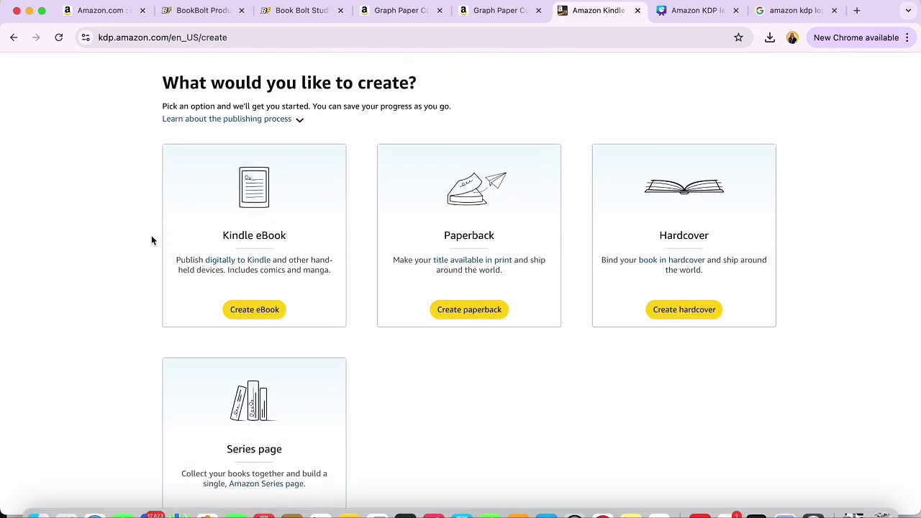
left_click(472, 313)
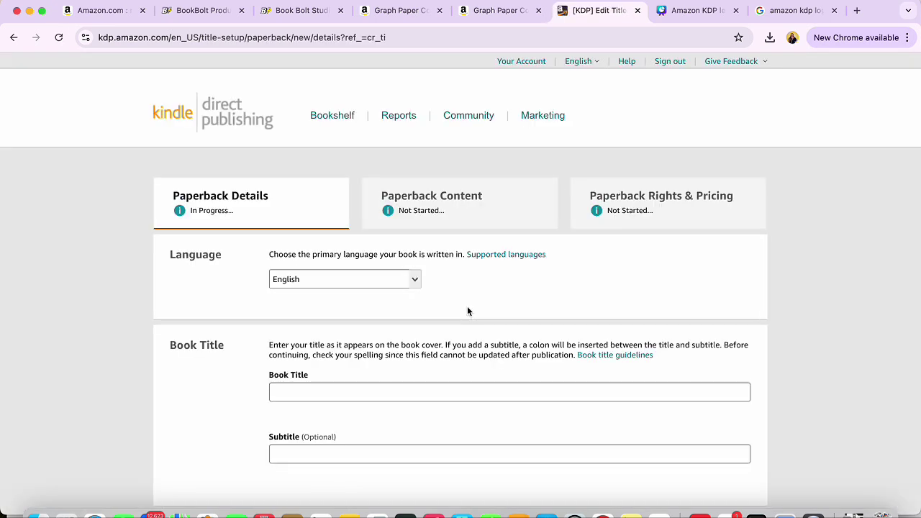
Step: Enter "Graph Composition Notebook" as the book title in the paperback details
scroll(403, 267, "down", 1)
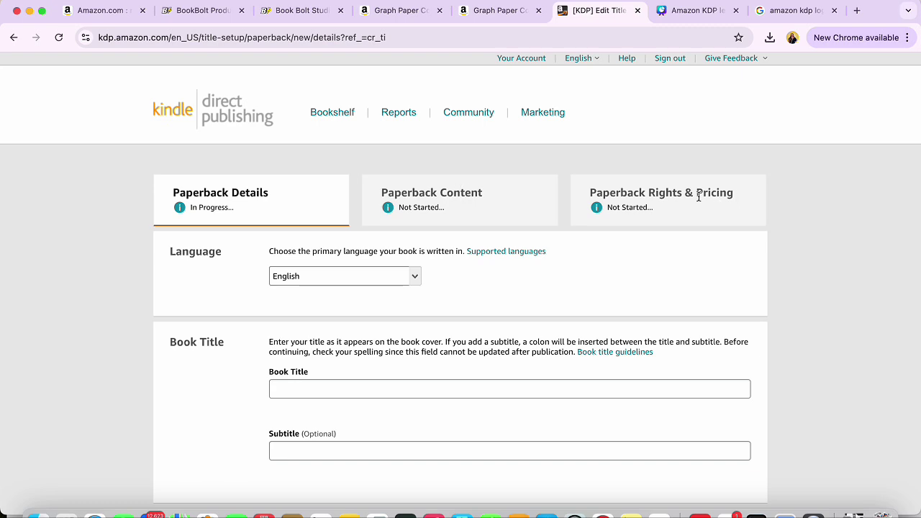
scroll(288, 216, "down", 3)
scroll(221, 208, "up", 3)
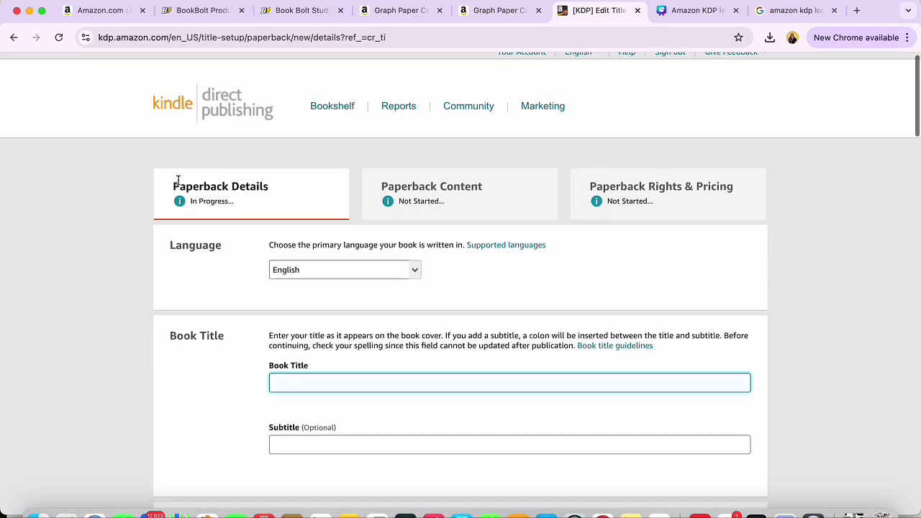
scroll(233, 309, "down", 3)
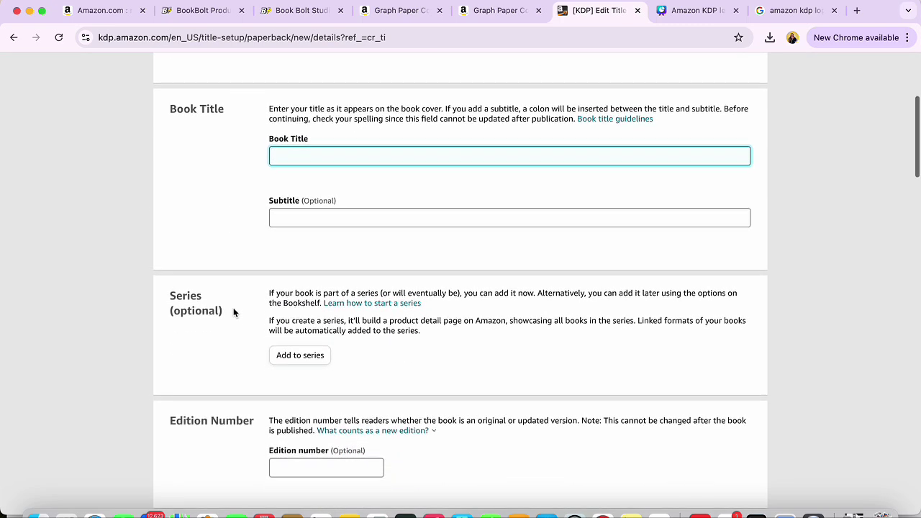
scroll(302, 177, "up", 1)
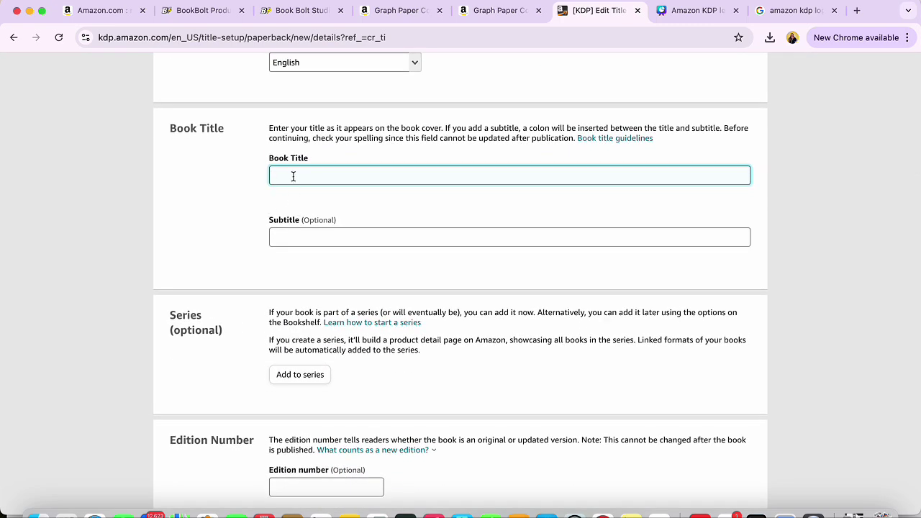
type("Graph Composition Notebook")
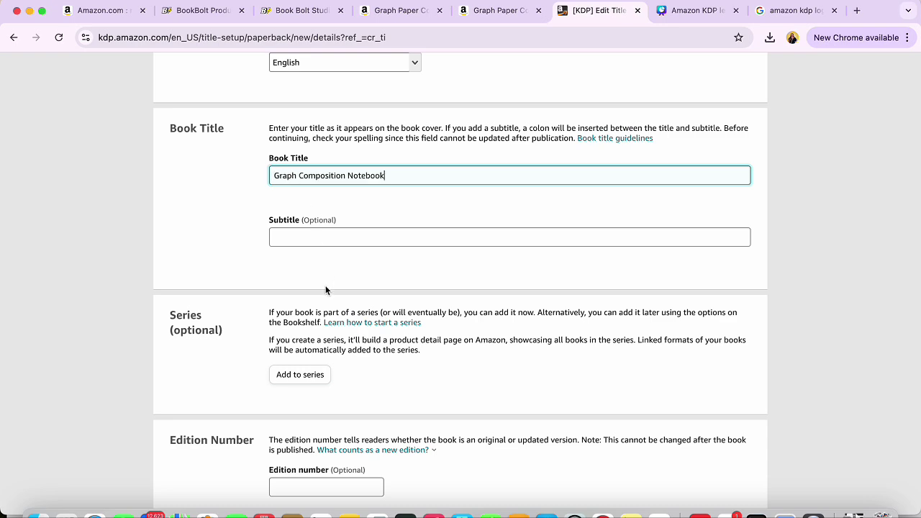
Step: Fill in the primary author's first and last name, leaving the subtitle, series and edition number empty
scroll(229, 250, "down", 2)
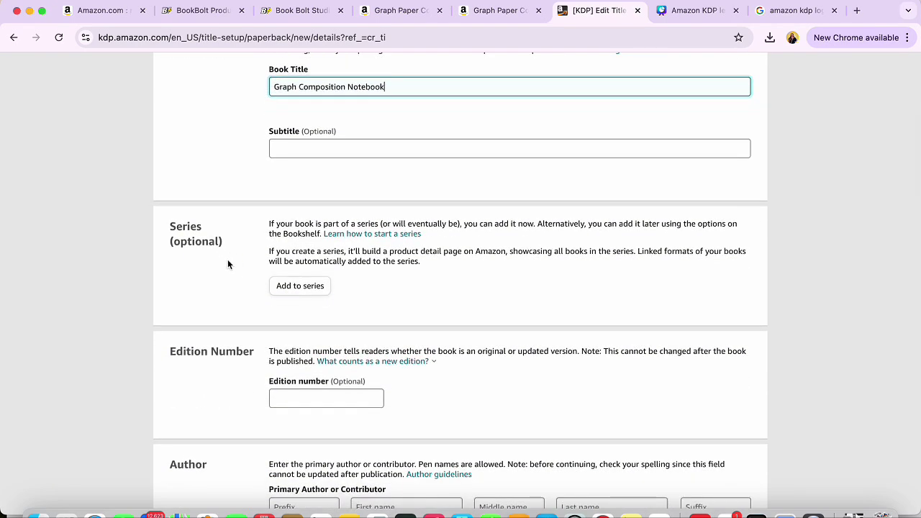
scroll(249, 310, "down", 2)
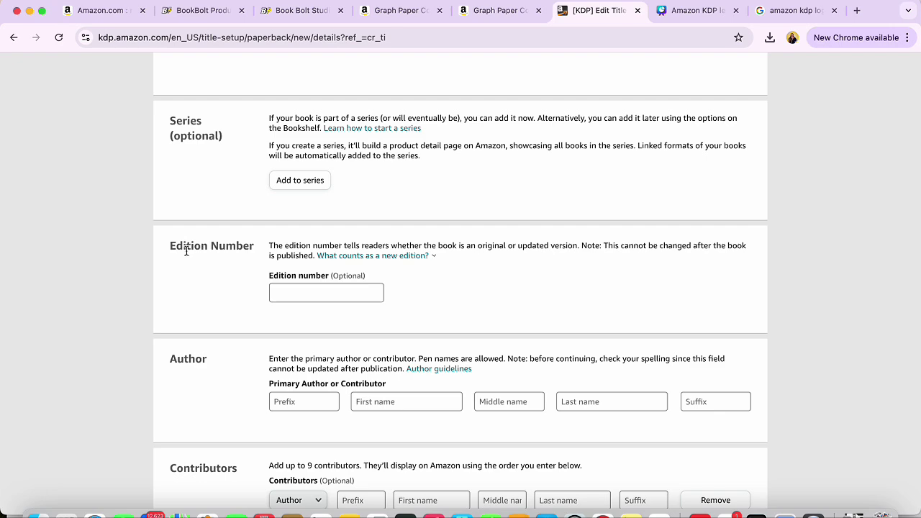
scroll(211, 283, "down", 1)
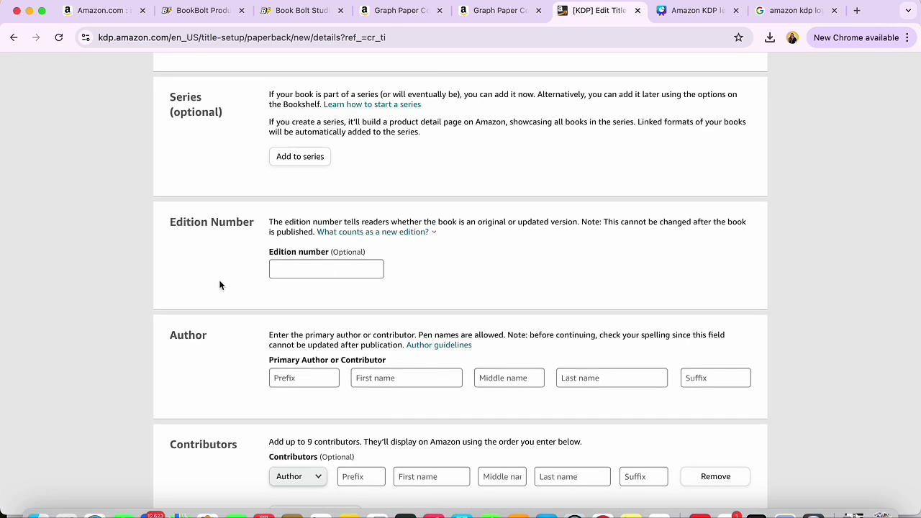
scroll(220, 281, "down", 2)
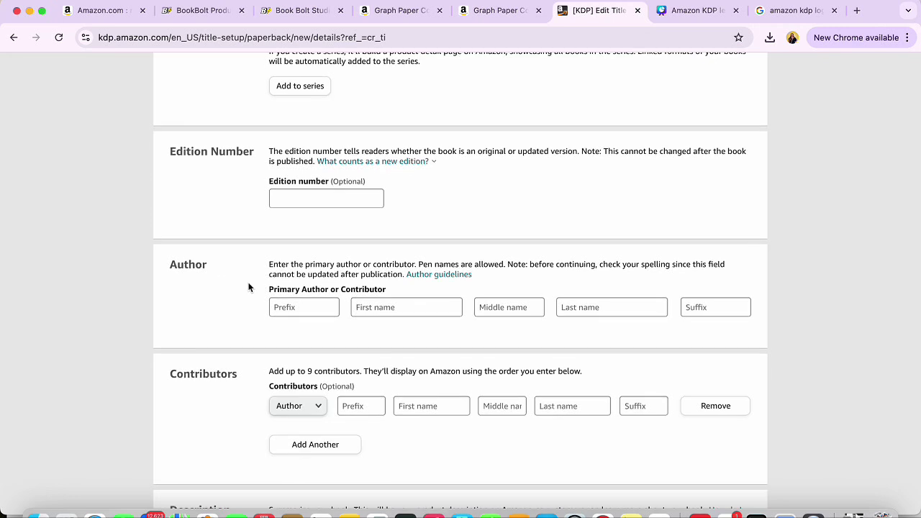
left_click(365, 312)
type("Jecka")
scroll(576, 326, "up", 1)
left_click(576, 326)
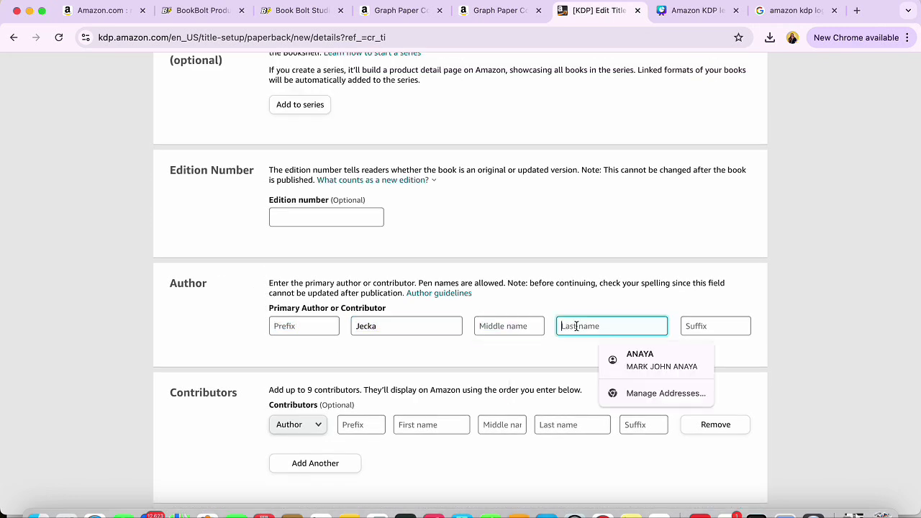
type("Anaya")
left_click(245, 350)
Step: Paste the copied graph paper notebook product description into the book's Description
scroll(242, 349, "down", 4)
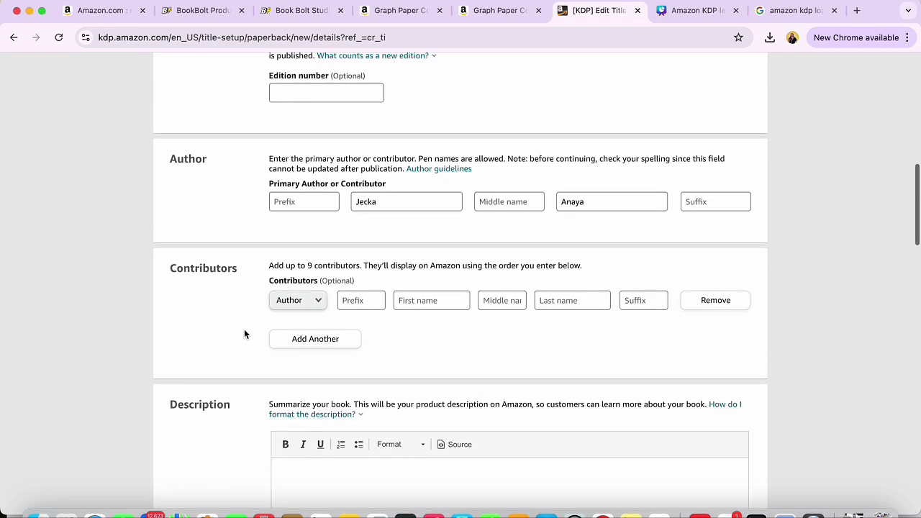
scroll(231, 302, "down", 2)
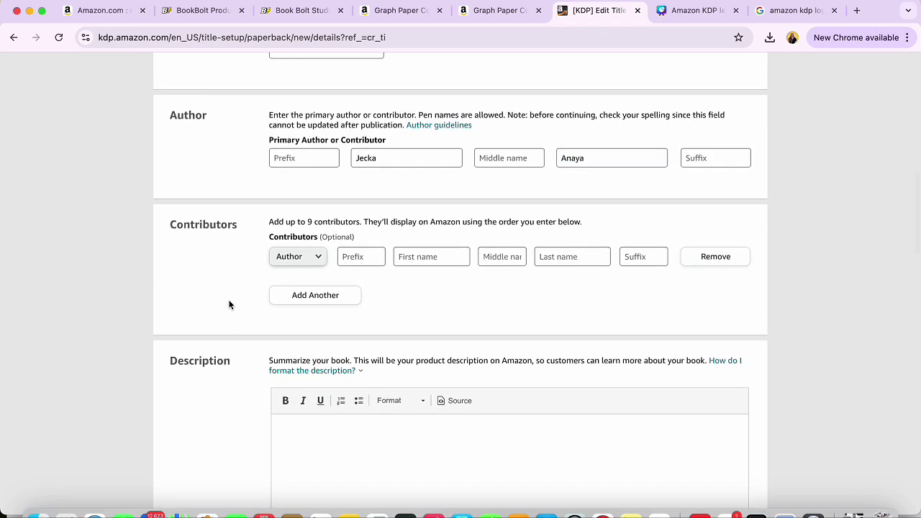
scroll(231, 303, "down", 1)
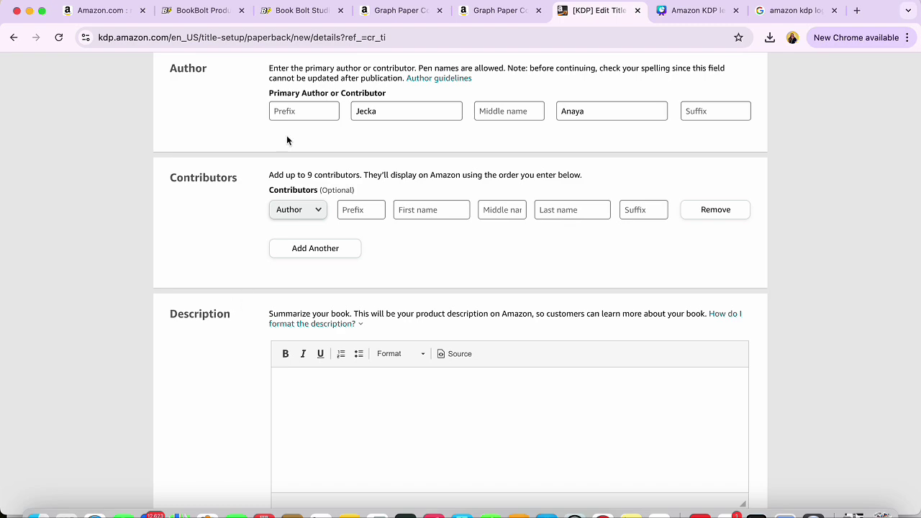
scroll(232, 279, "down", 1)
scroll(231, 279, "down", 5)
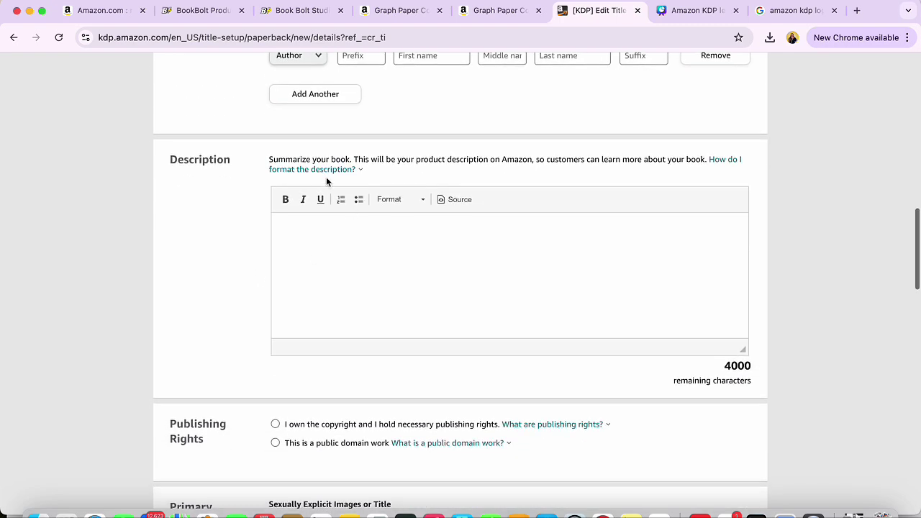
left_click(315, 244)
key("super+v")
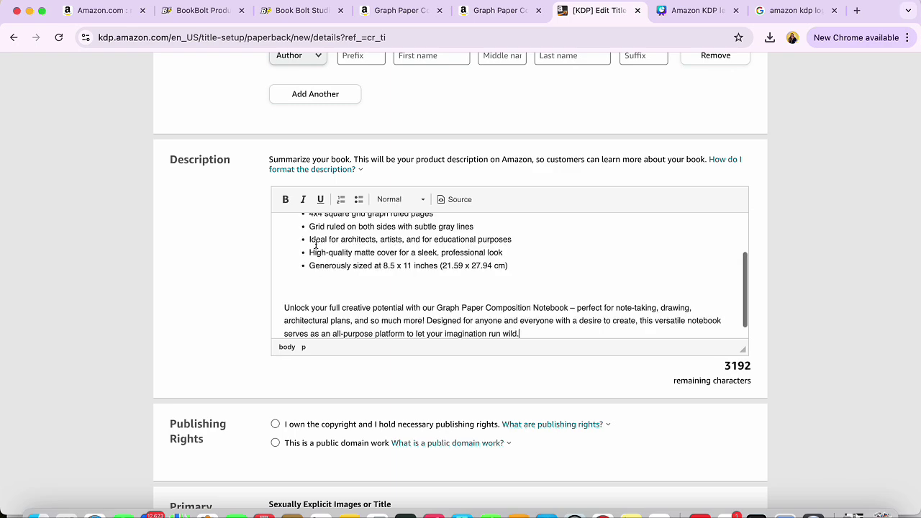
Step: Make the description's opening line "4x4 Graph Paper Composition Notebook, Journal, Diary" bold
scroll(321, 260, "up", 3)
triple_click(298, 232)
key("super+b")
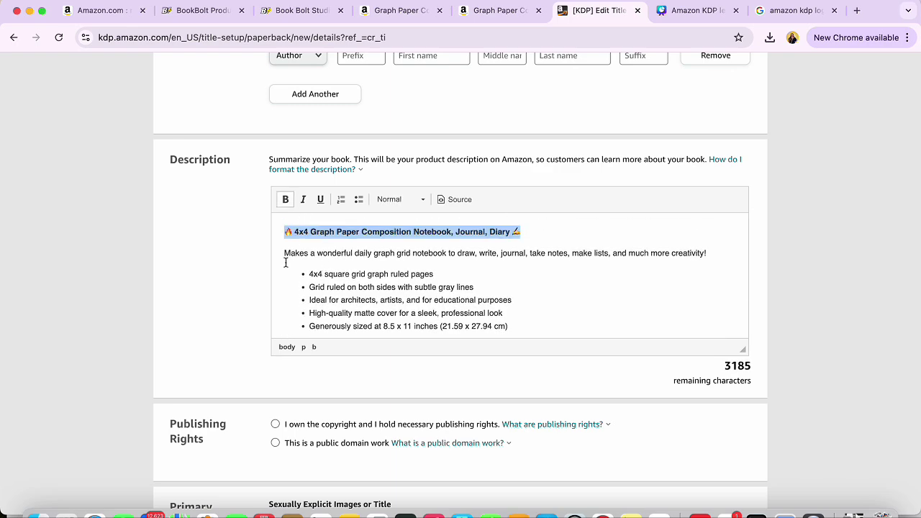
Step: Declare that you own the copyright and hold the publishing rights, and answer No to sexually explicit images or title
scroll(322, 244, "down", 5)
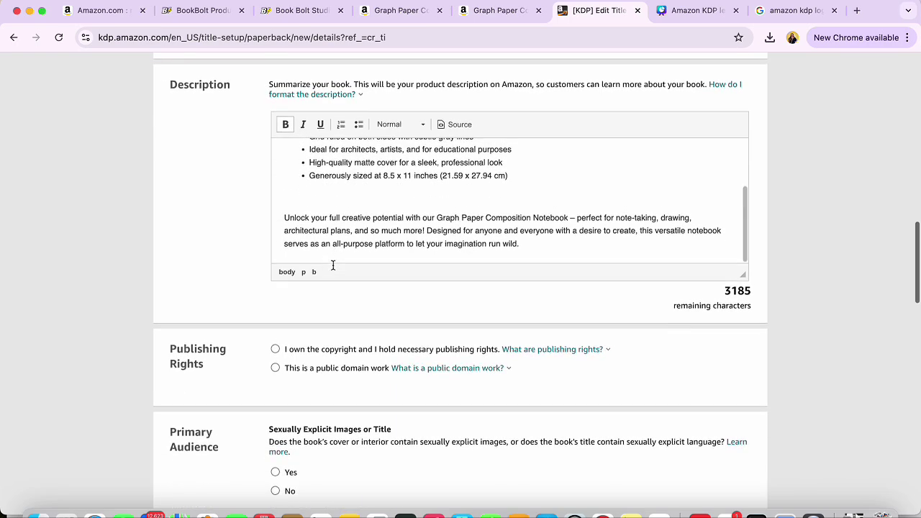
scroll(334, 268, "down", 1)
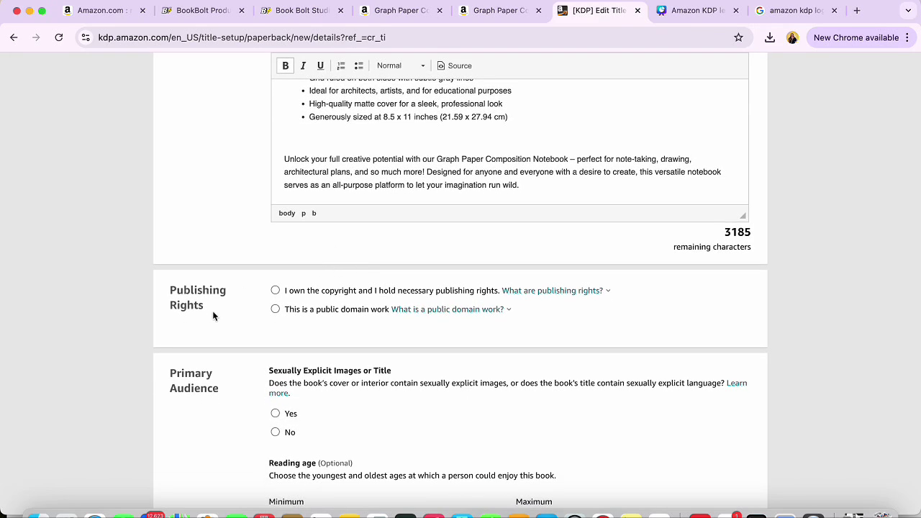
left_click(275, 291)
scroll(623, 318, "down", 1)
scroll(622, 317, "down", 3)
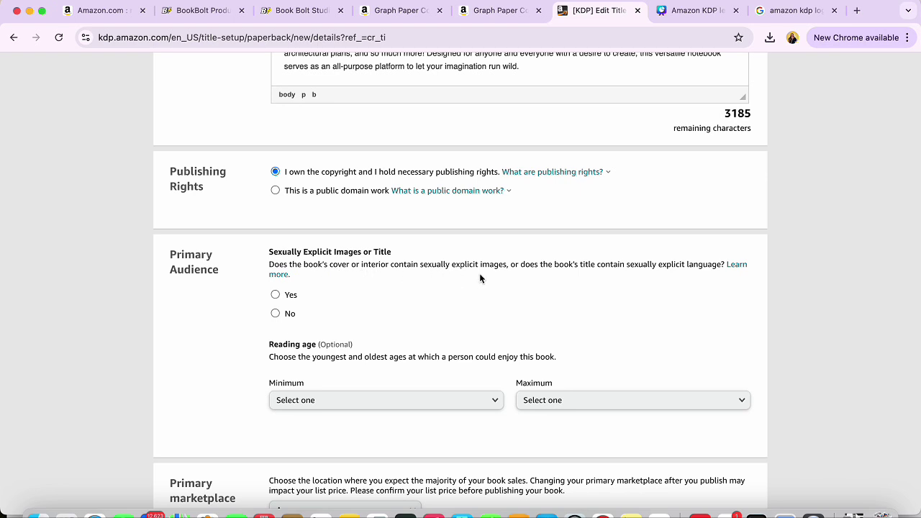
left_click(276, 315)
Step: Select Amazon.com as the primary marketplace, leaving the reading age unset
scroll(376, 328, "down", 1)
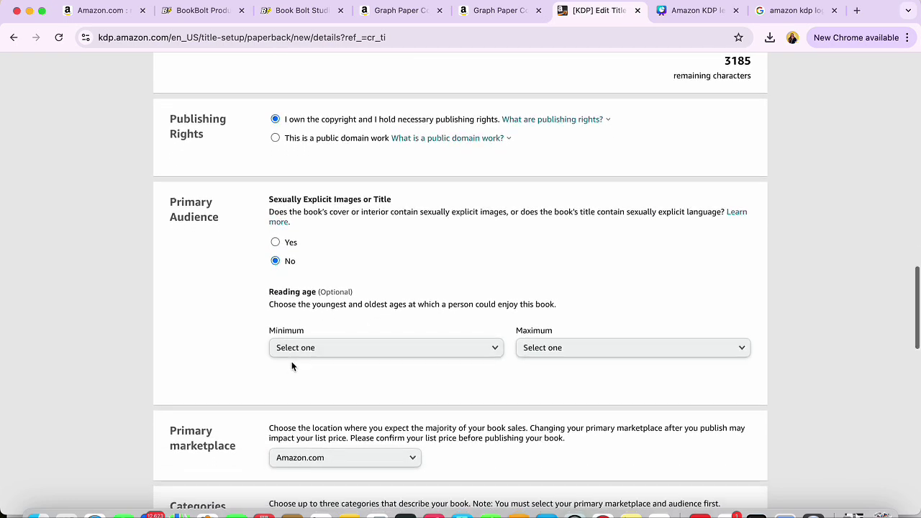
scroll(291, 367, "down", 2)
scroll(207, 340, "down", 1)
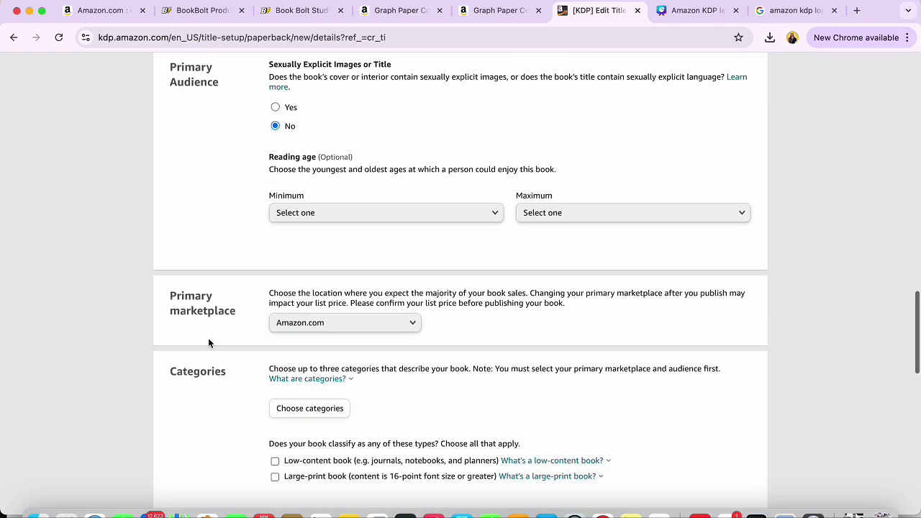
left_click(350, 325)
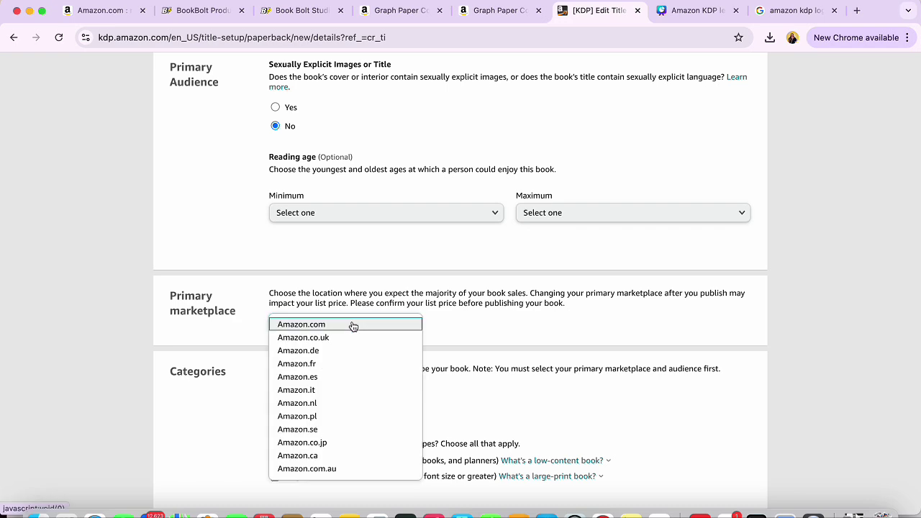
left_click(351, 324)
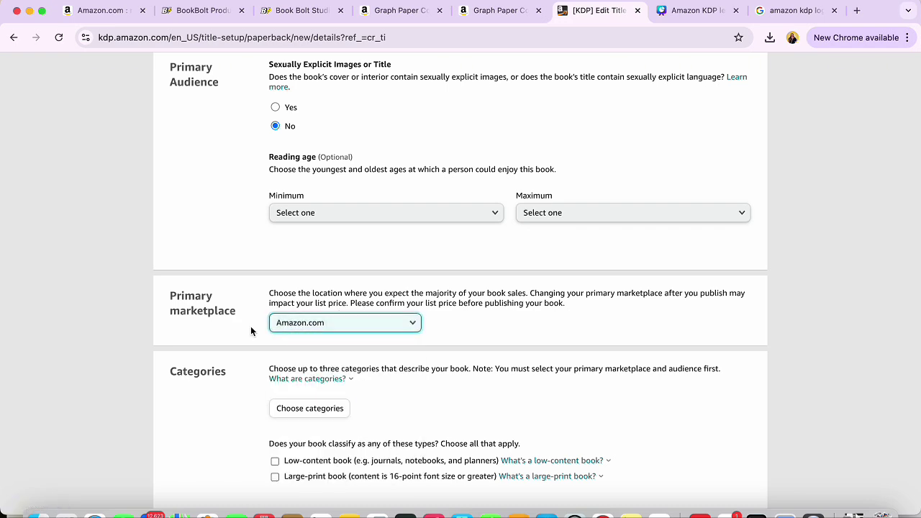
scroll(216, 333, "down", 2)
scroll(216, 334, "down", 3)
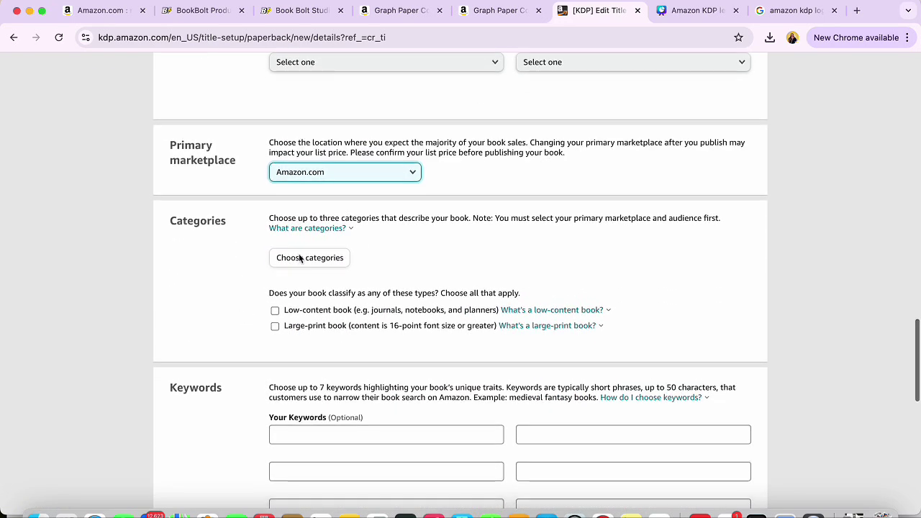
left_click(345, 218)
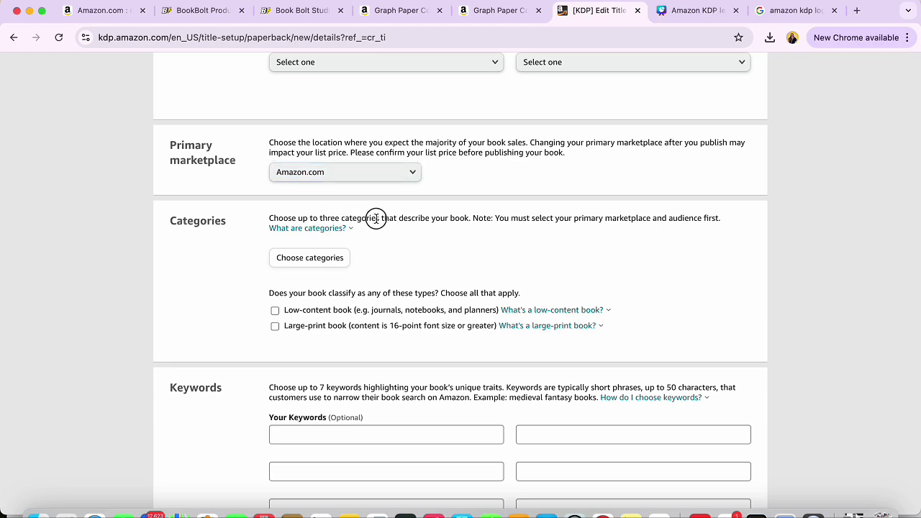
left_click(326, 258)
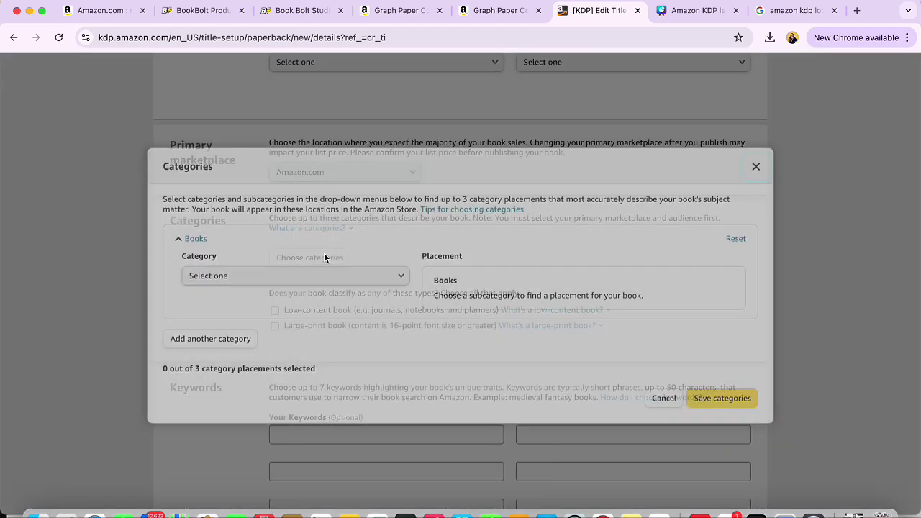
left_click(300, 279)
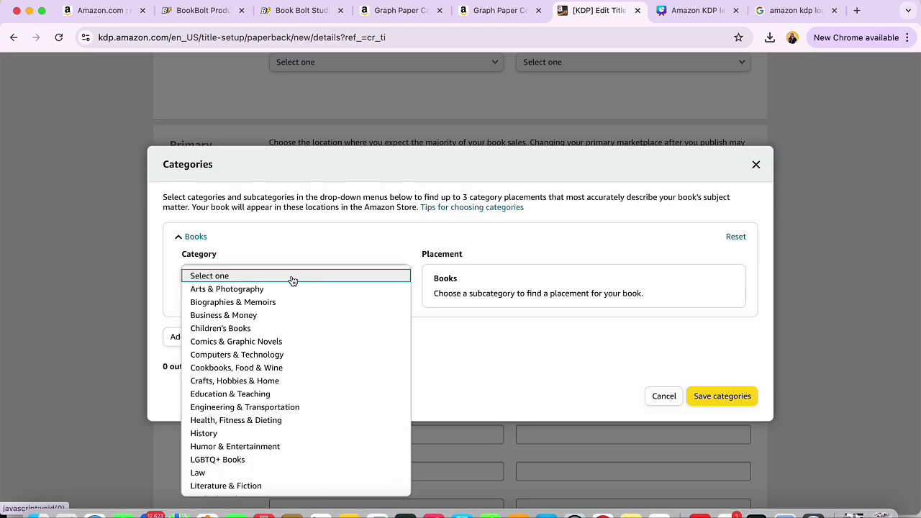
left_click(241, 303)
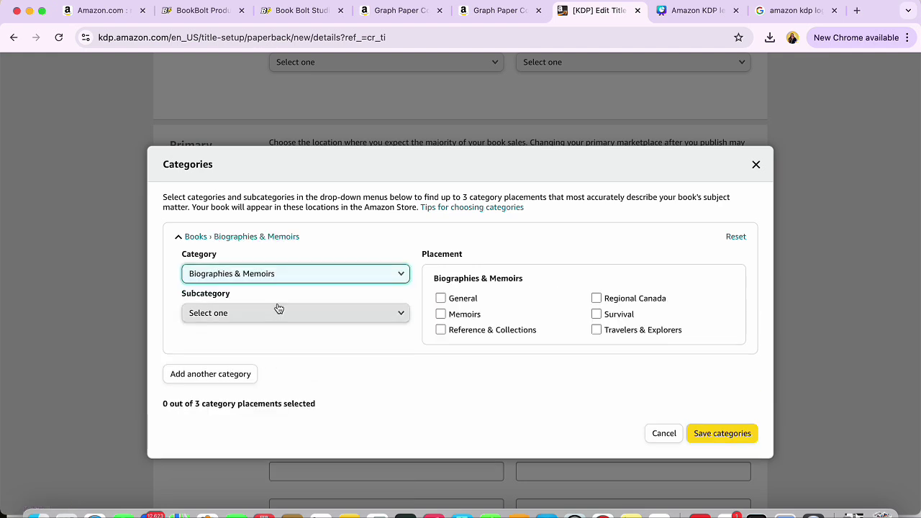
left_click(288, 272)
scroll(283, 370, "down", 3)
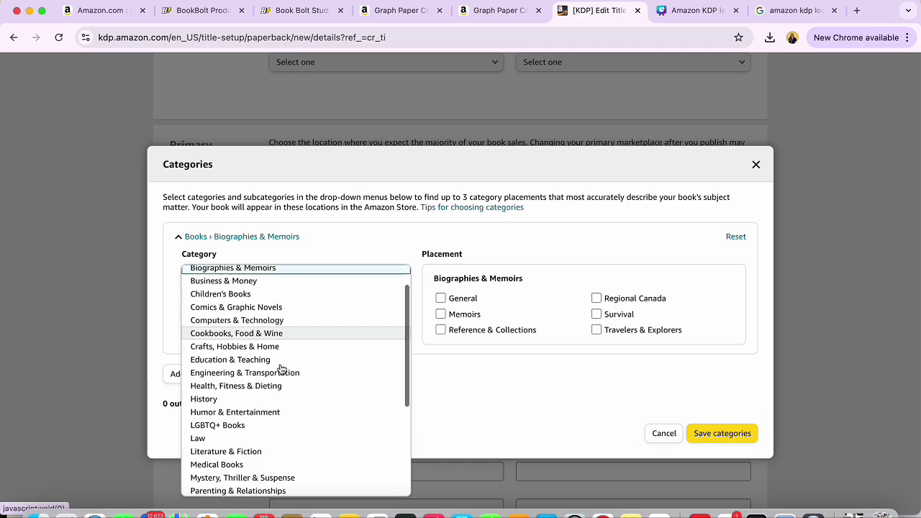
scroll(280, 368, "down", 5)
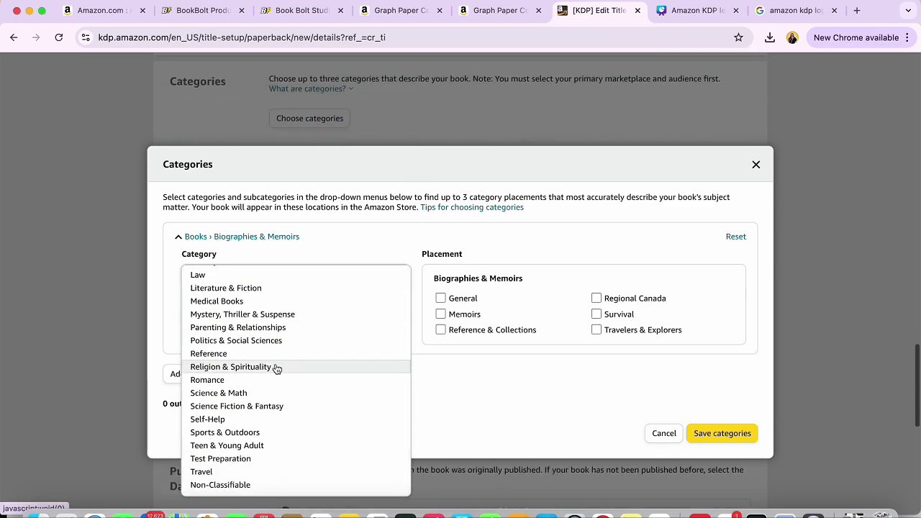
scroll(260, 388, "up", 5)
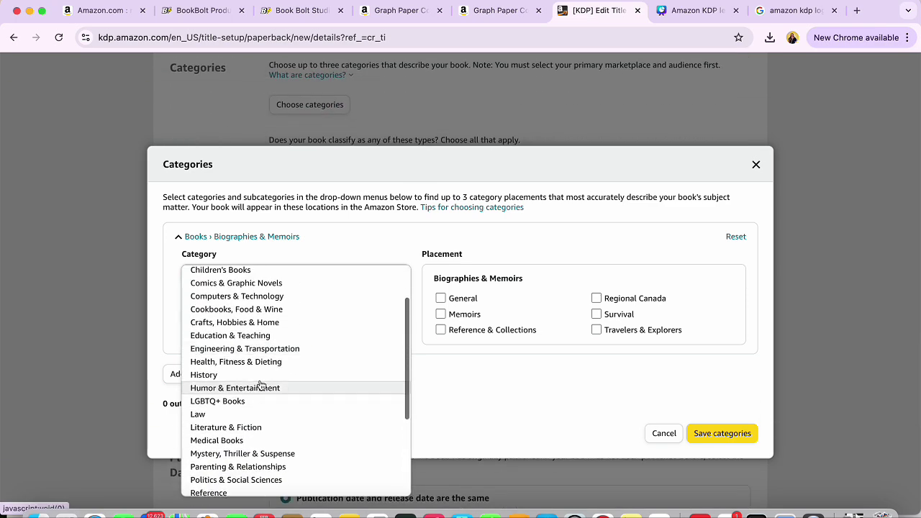
scroll(246, 346, "up", 1)
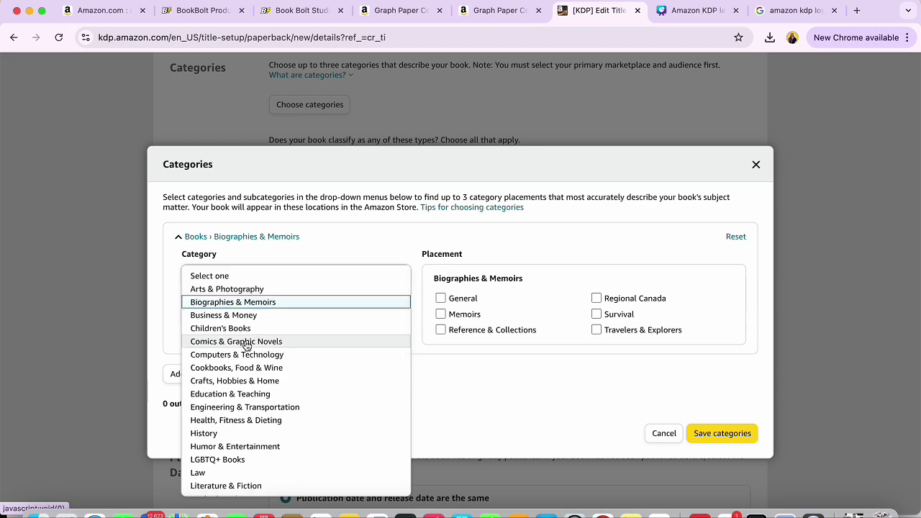
key("Escape")
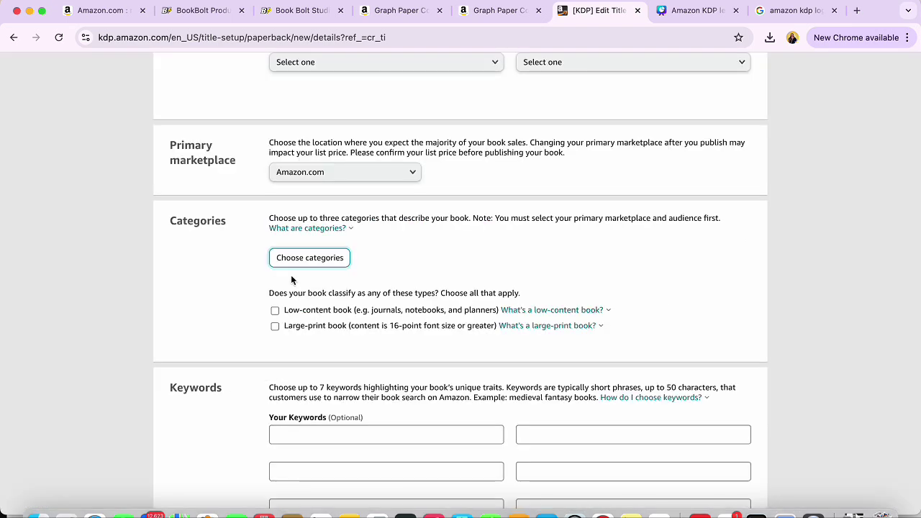
Step: Classify the book as a low-content book, leaving the large-print classification unselected
scroll(299, 274, "down", 1)
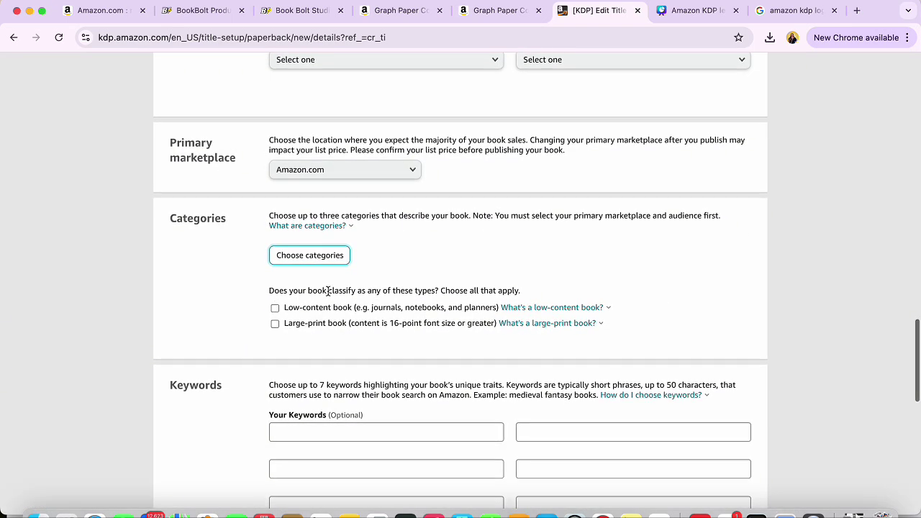
scroll(374, 299, "down", 1)
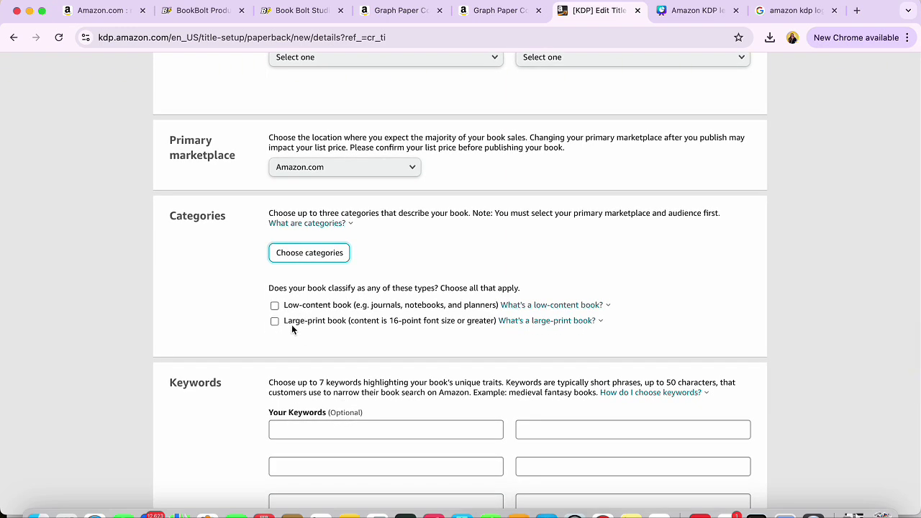
scroll(302, 327, "up", 1)
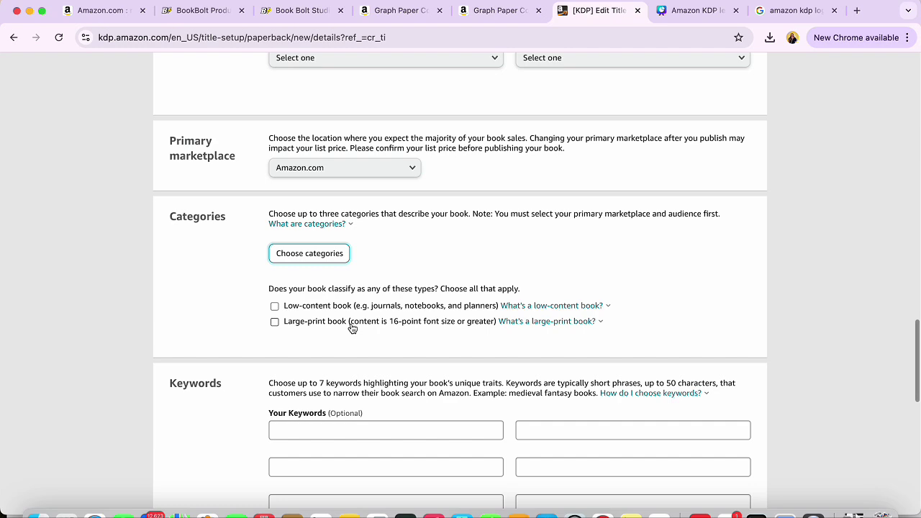
left_click(274, 306)
scroll(274, 305, "up", 1)
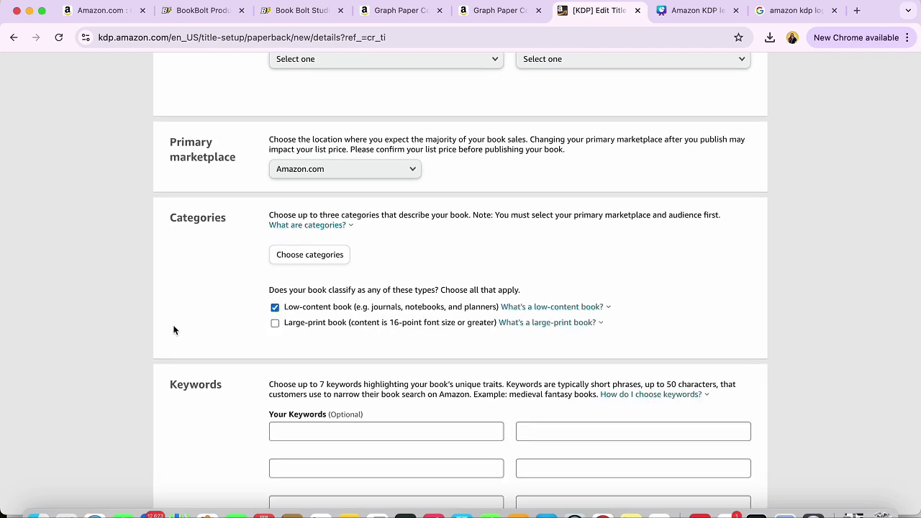
Step: Enter "Graph composition notebook" as the first of the book's optional keywords
scroll(173, 330, "down", 6)
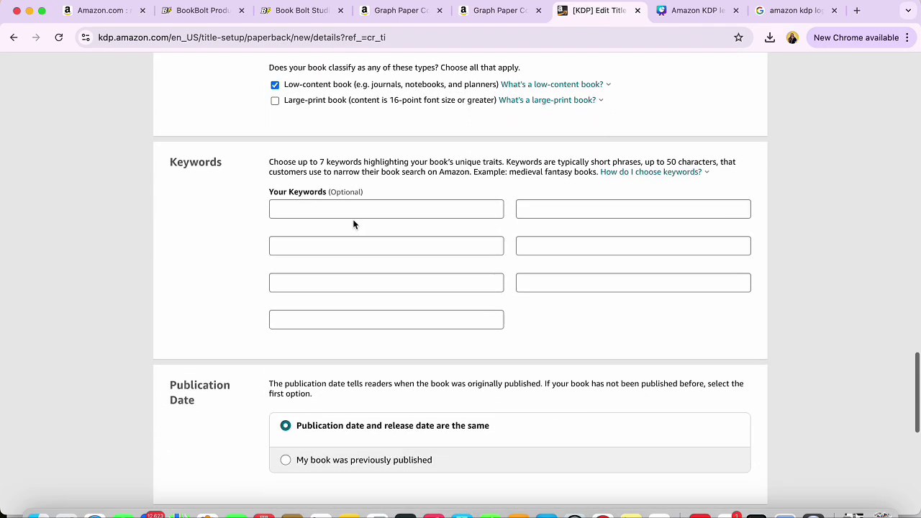
scroll(341, 169, "down", 1)
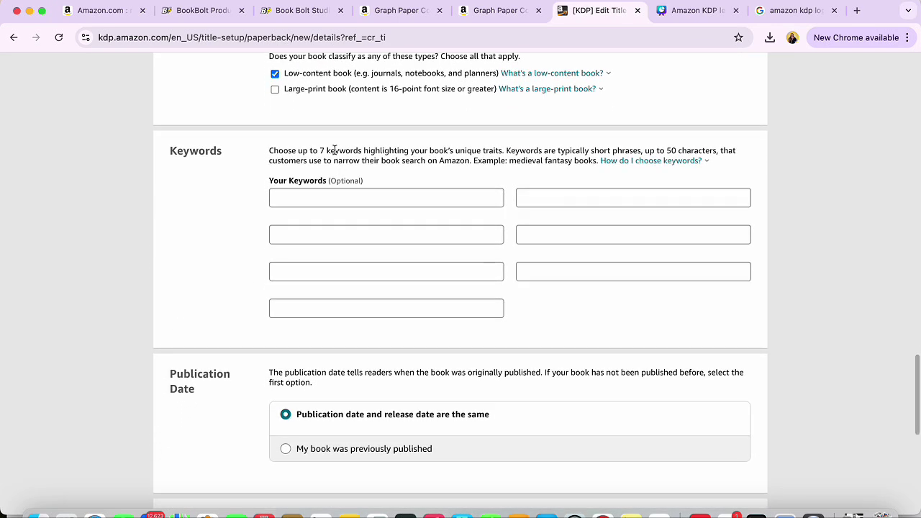
left_click_drag(329, 181, 363, 181)
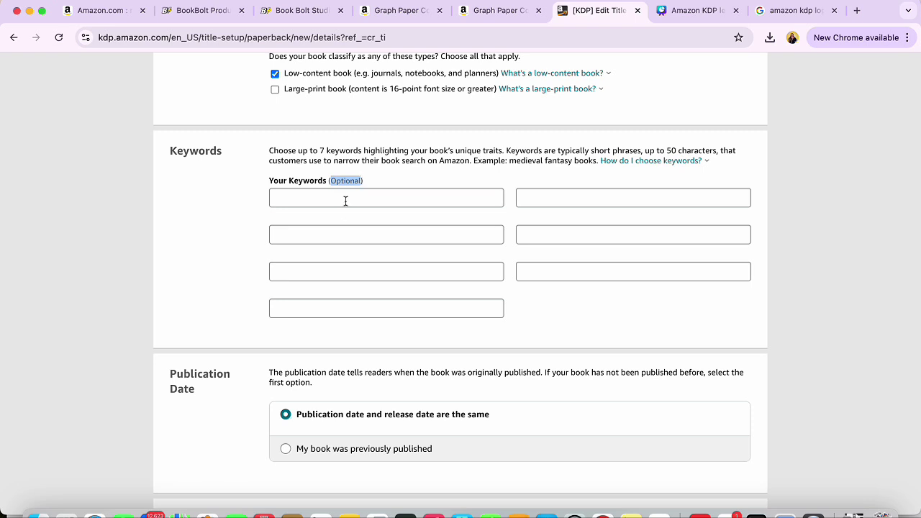
left_click(345, 201)
type("Graph composit")
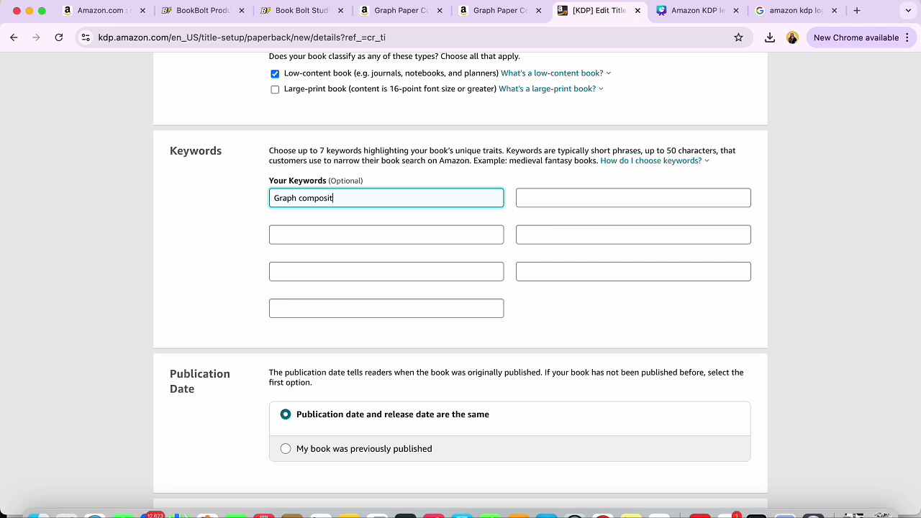
type("ion notebook")
Step: Review the publication and release date settings, keep immediate release for sale, and save the details to continue to Paperback Content
scroll(360, 294, "down", 3)
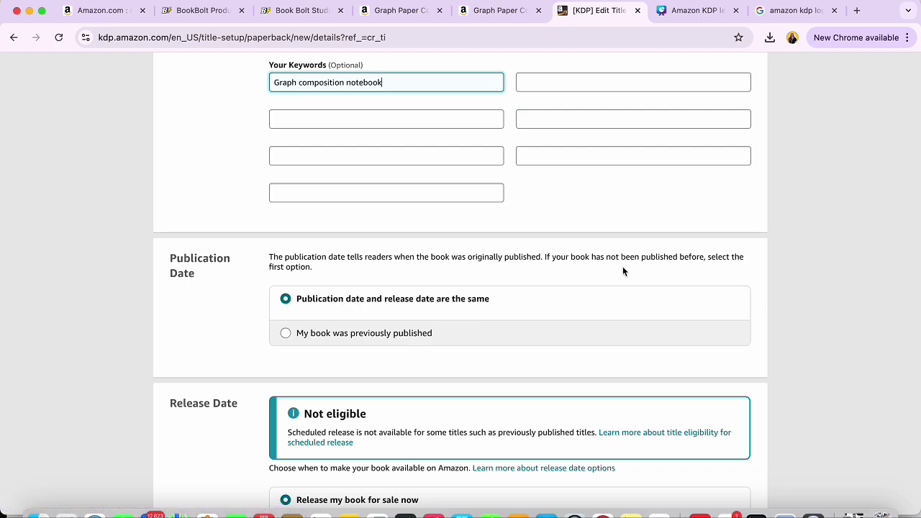
scroll(623, 270, "up", 1)
scroll(559, 323, "down", 5)
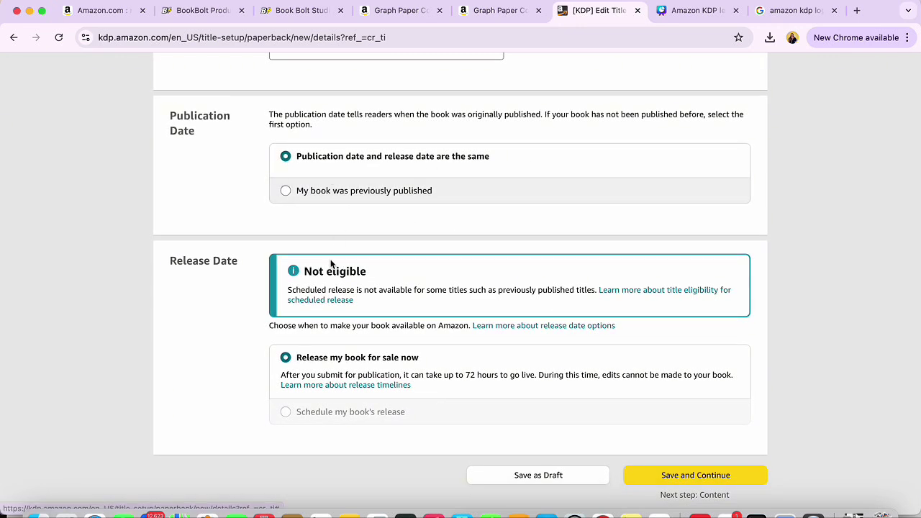
scroll(268, 311, "up", 1)
scroll(265, 310, "down", 3)
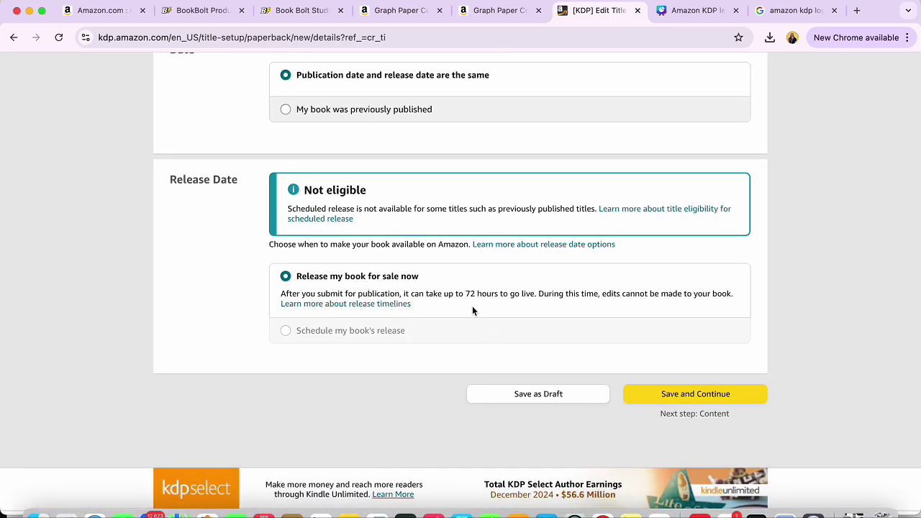
left_click_drag(466, 293, 538, 293)
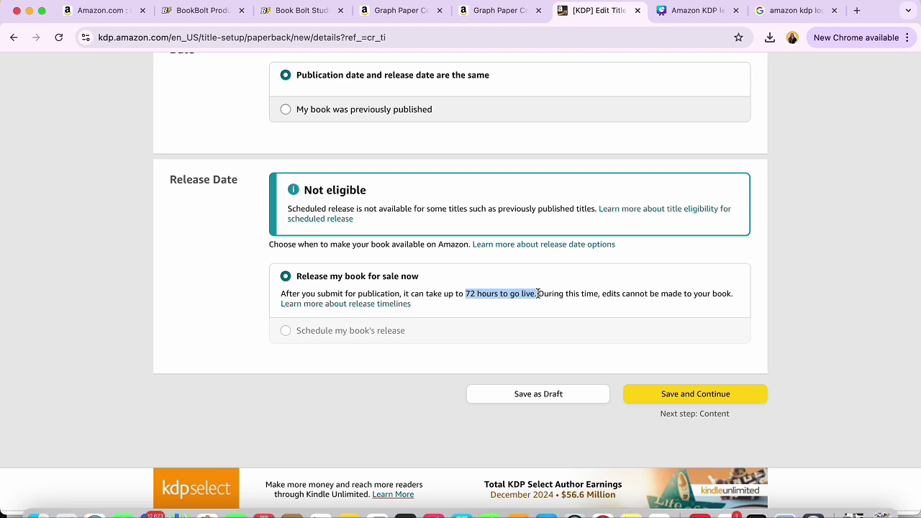
scroll(537, 293, "down", 1)
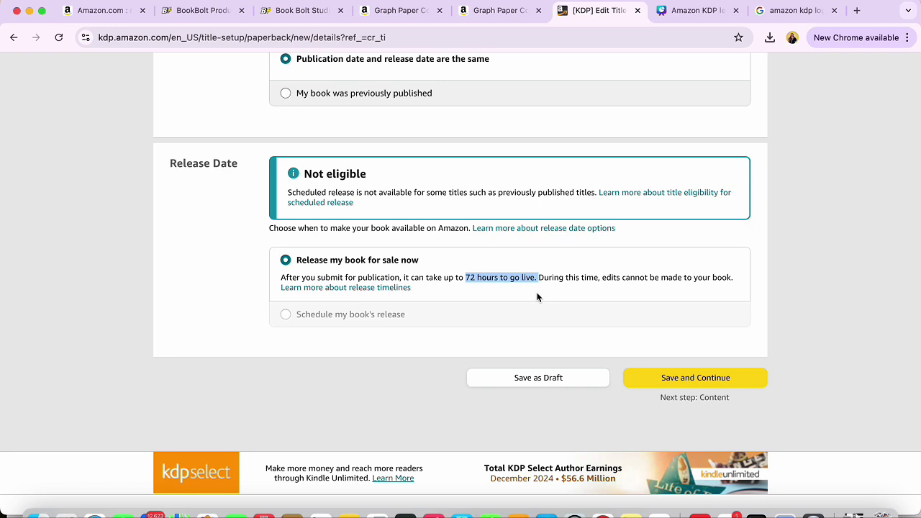
scroll(537, 296, "up", 1)
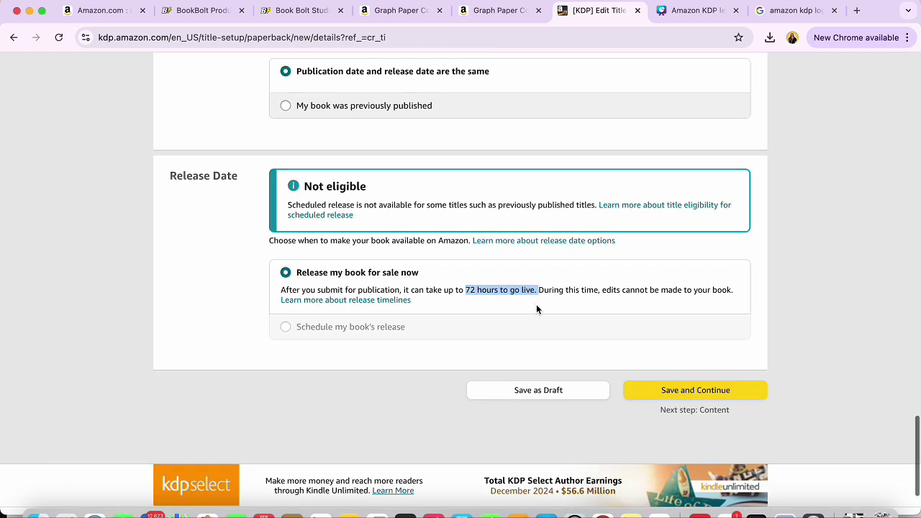
left_click(566, 331)
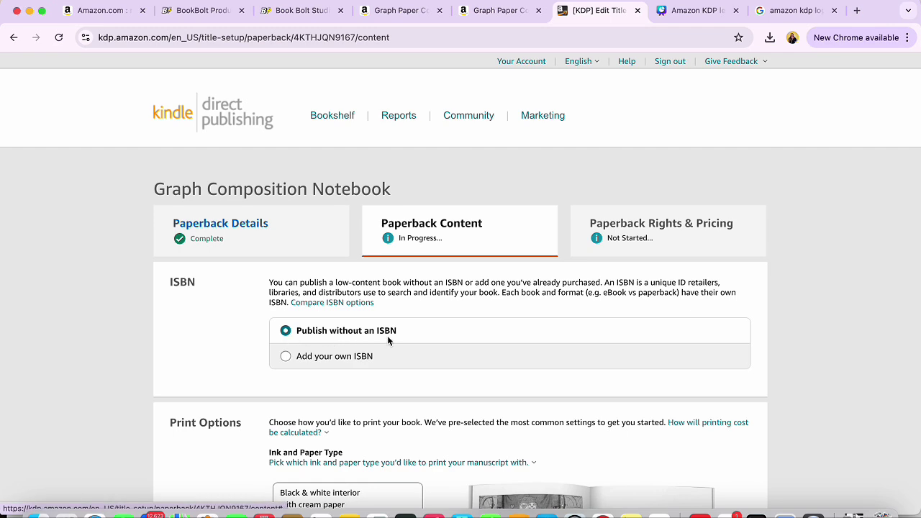
Step: Try the standard color interior with white paper, and switch back to the black & white interior with white paper
scroll(387, 335, "down", 1)
scroll(392, 324, "down", 1)
scroll(391, 324, "down", 4)
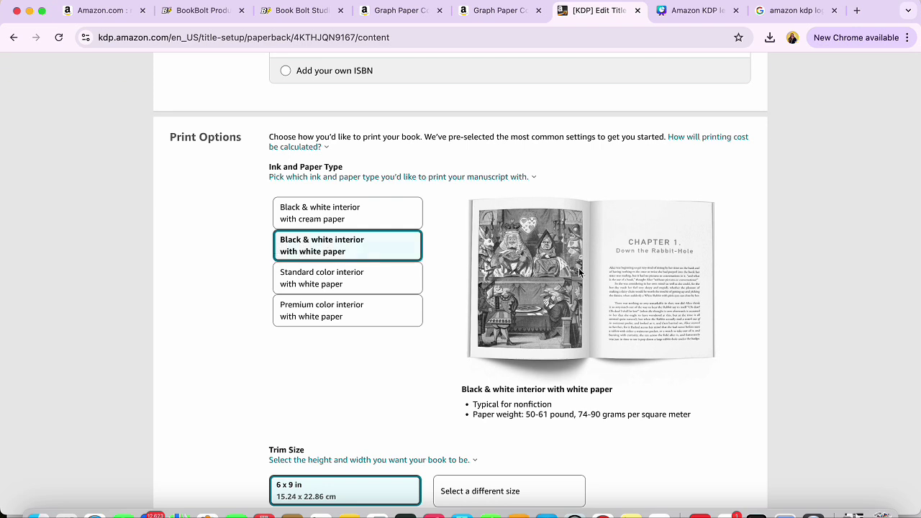
left_click(314, 279)
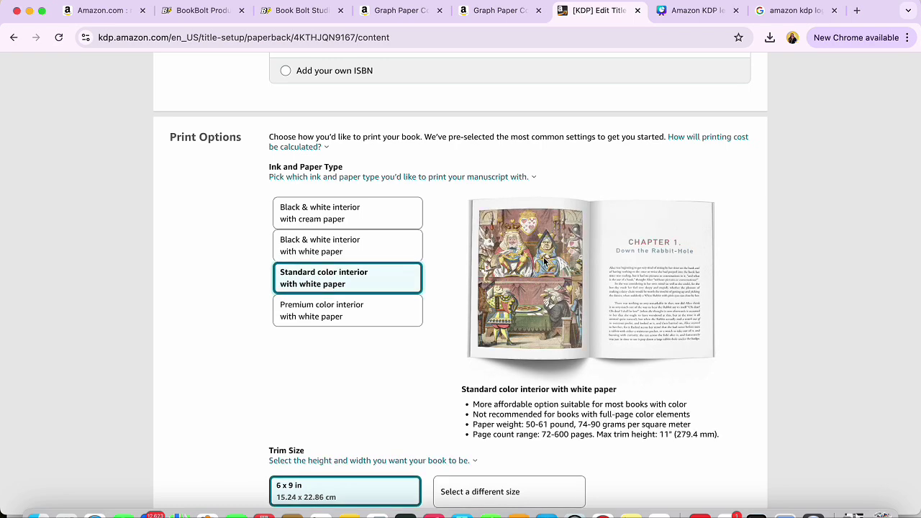
left_click(316, 245)
Step: Set the paperback's trim size to the standard 8.5 x 11 in
scroll(224, 328, "down", 3)
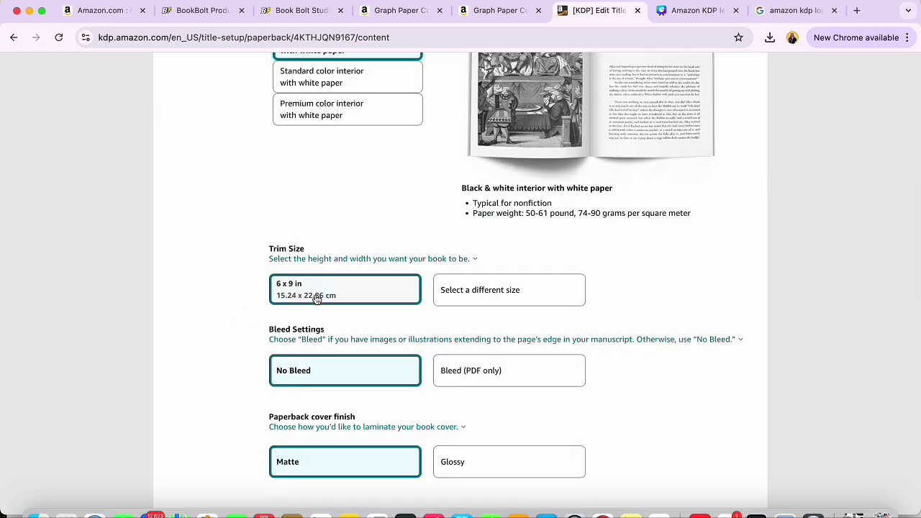
scroll(248, 294, "down", 1)
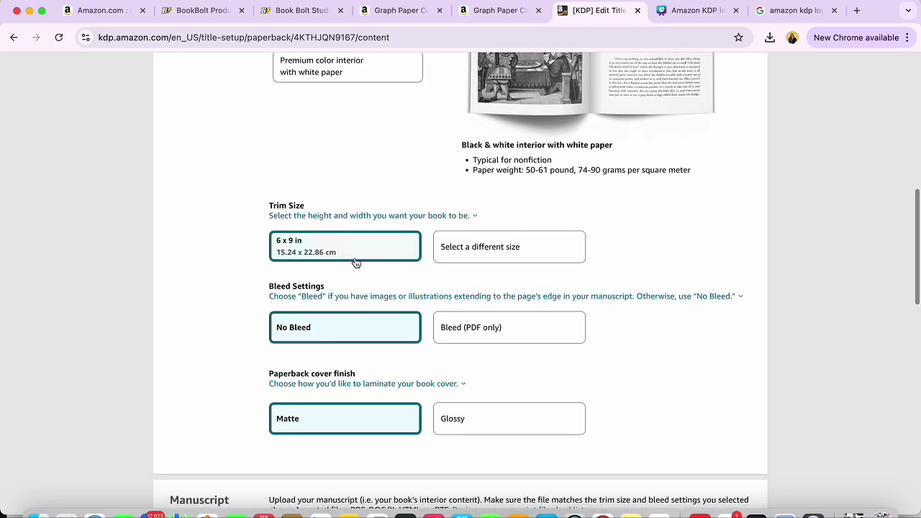
left_click(385, 247)
left_click(573, 246)
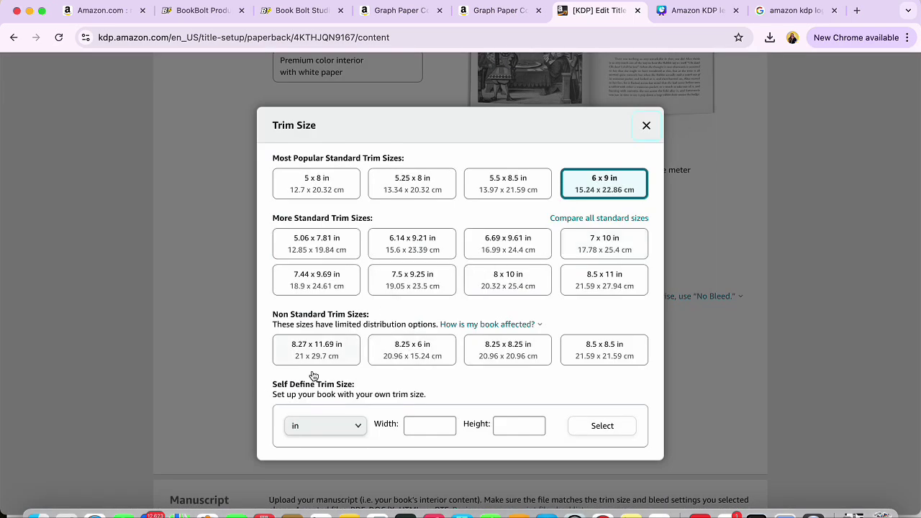
scroll(379, 344, "down", 3)
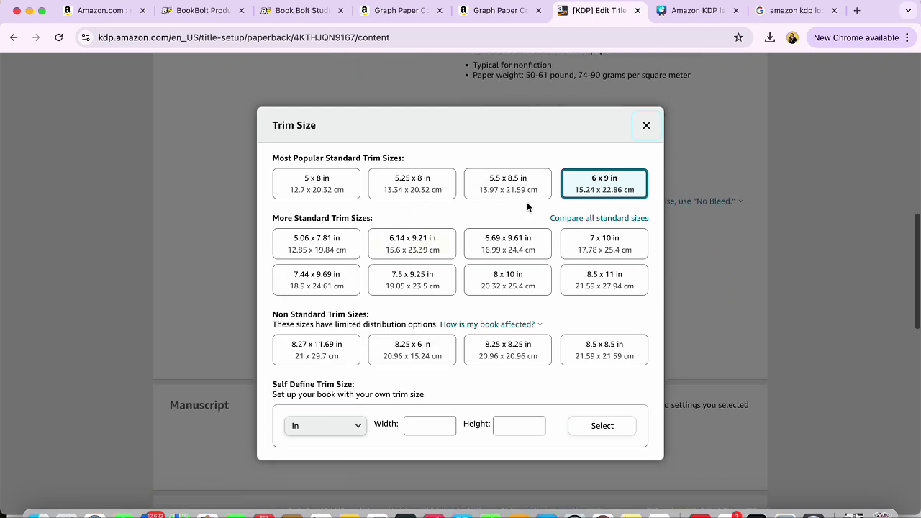
left_click(596, 279)
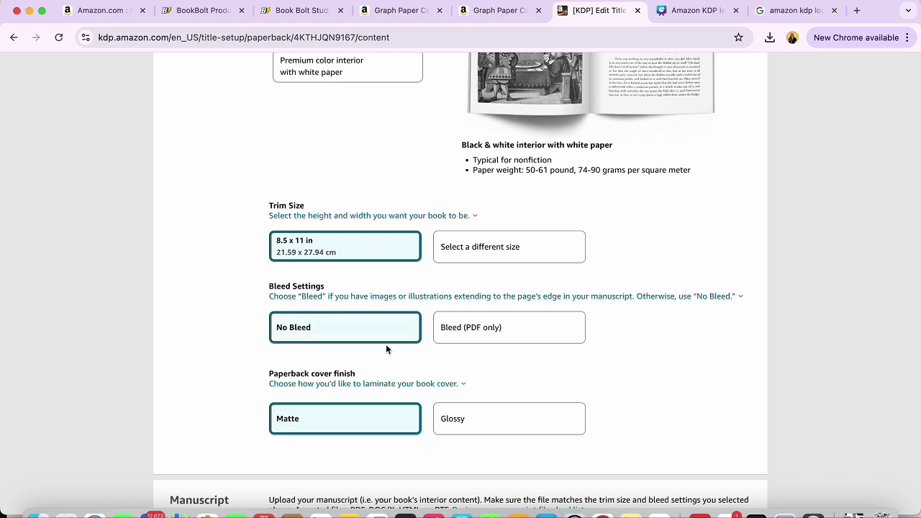
Step: Set the bleed setting to Bleed (PDF only) and the paperback cover finish to Glossy
left_click(455, 333)
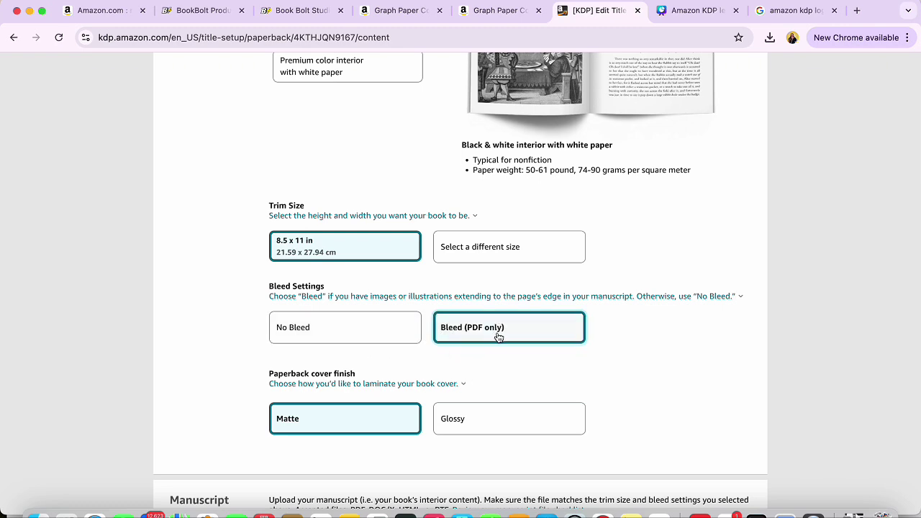
scroll(639, 354, "down", 3)
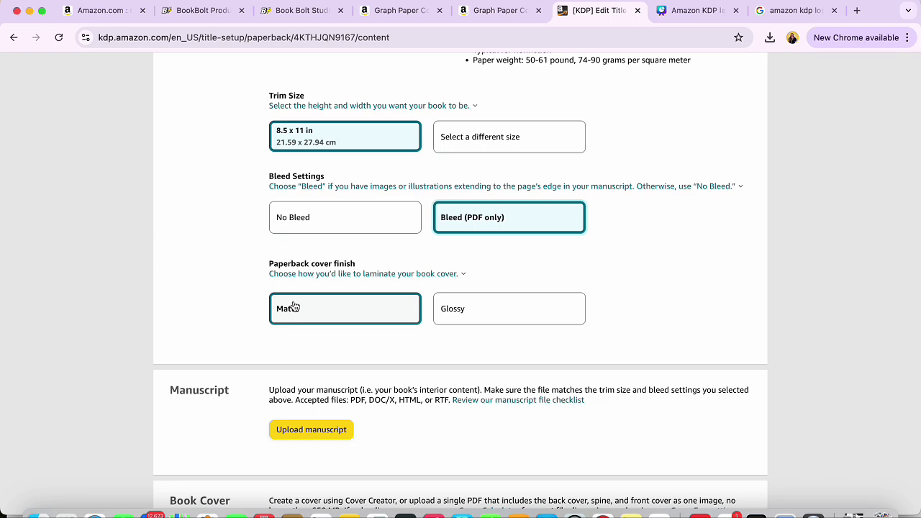
left_click(508, 316)
scroll(656, 314, "down", 2)
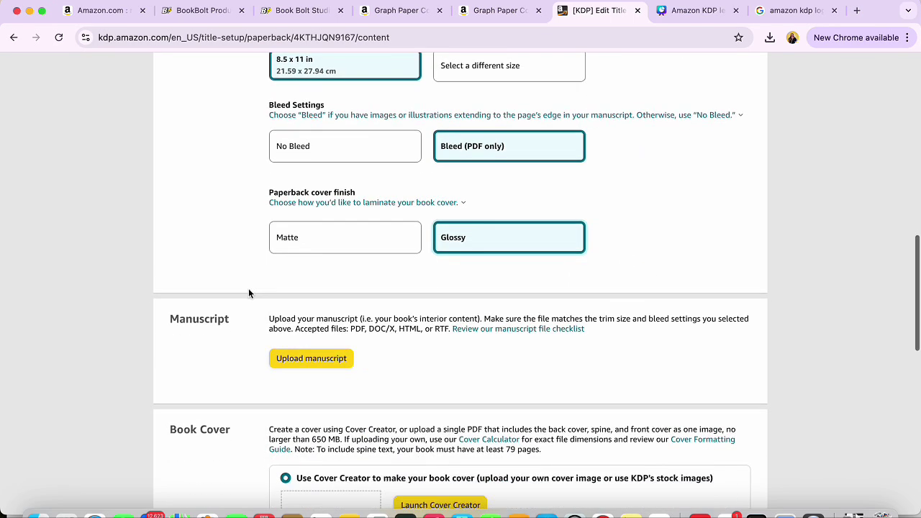
Step: Switch to Book Bolt Studio to check the notebook's interior pages 1 and 2, and return to the KDP content page
scroll(221, 338, "down", 4)
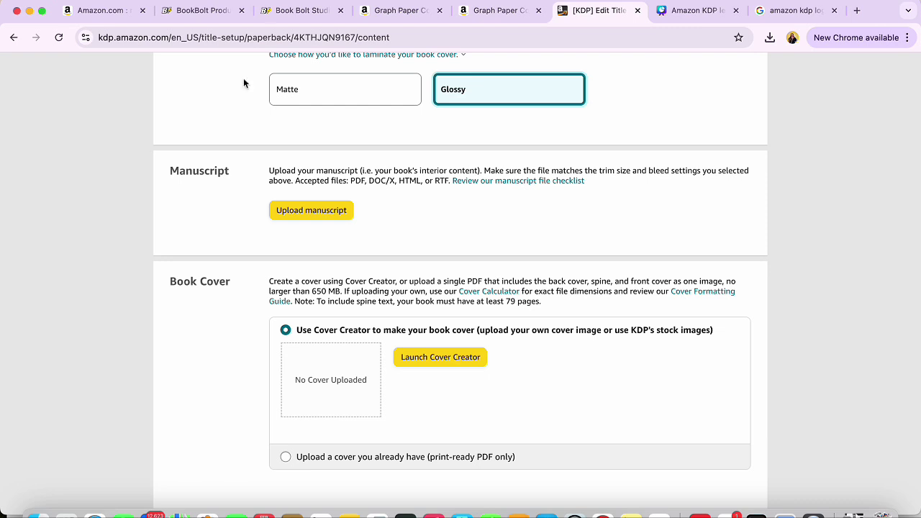
left_click(295, 15)
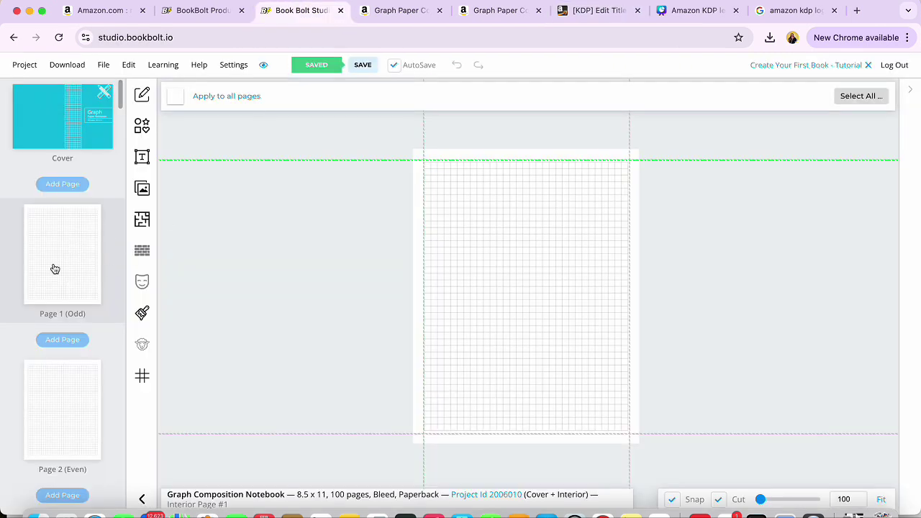
left_click(58, 419)
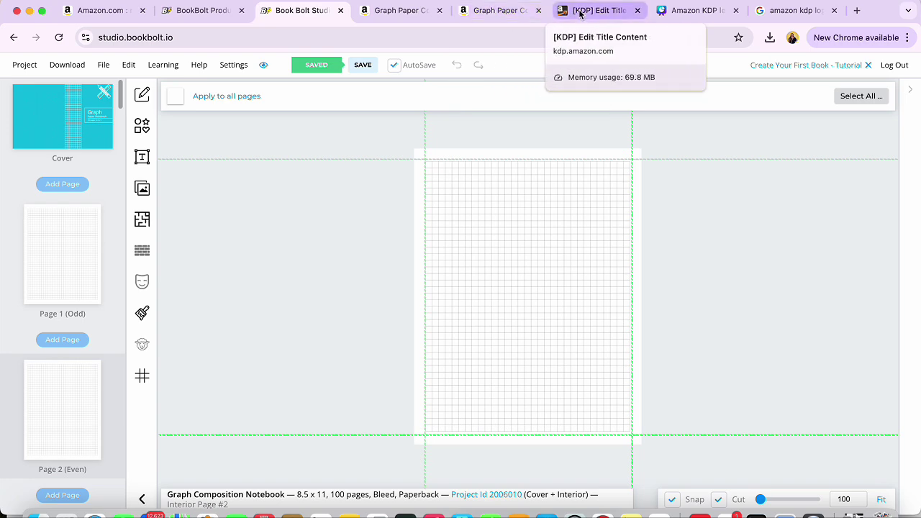
left_click(580, 15)
Step: Upload "Paperback Interior (Graph_Composition_Notebook) 8_5X11 100 pages Bleed CMYK.pdf" from the project's CMYK download folder as the manuscript
left_click(314, 211)
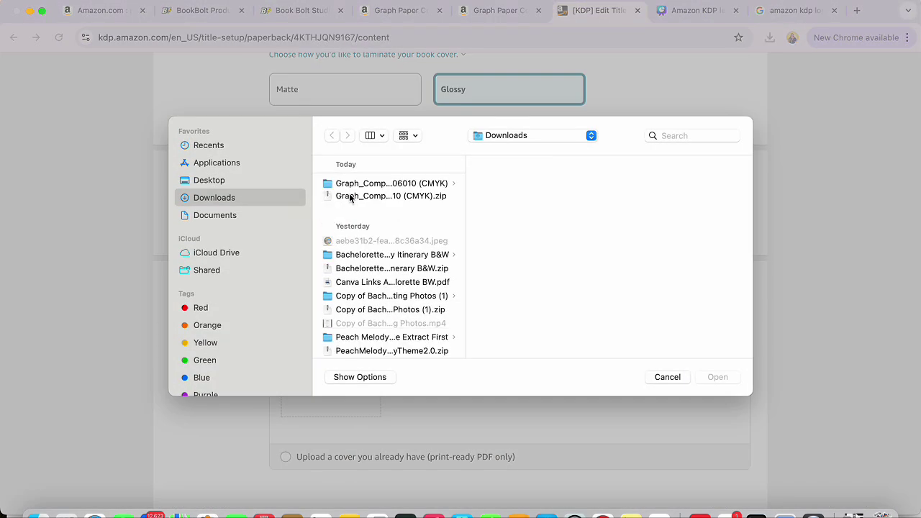
left_click(352, 185)
left_click(561, 209)
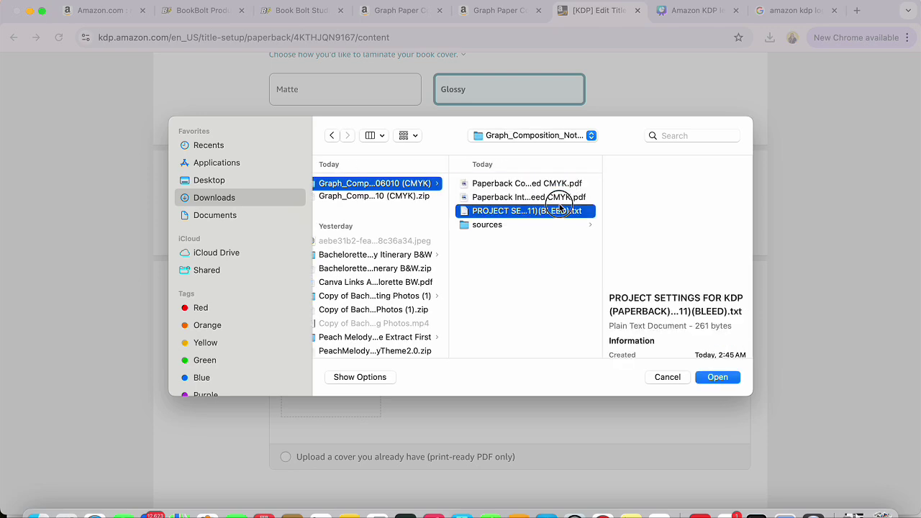
left_click(547, 198)
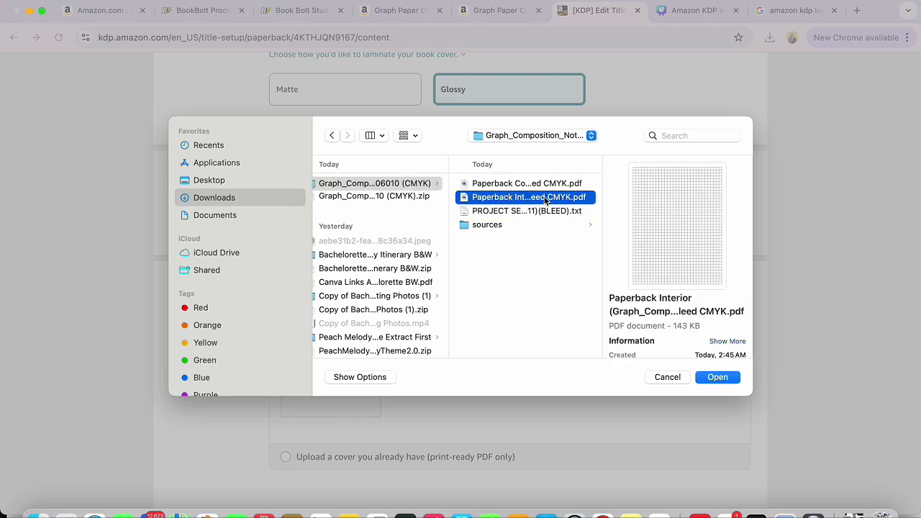
left_click(718, 377)
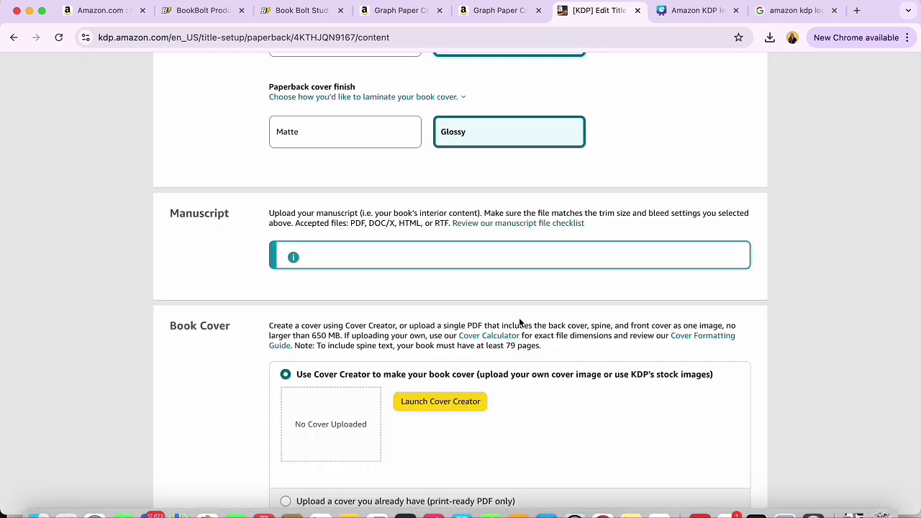
Step: Choose to upload an existing print-ready cover and upload the Paperback Cover CMYK PDF, leaving the barcode option unchecked
scroll(519, 321, "down", 1)
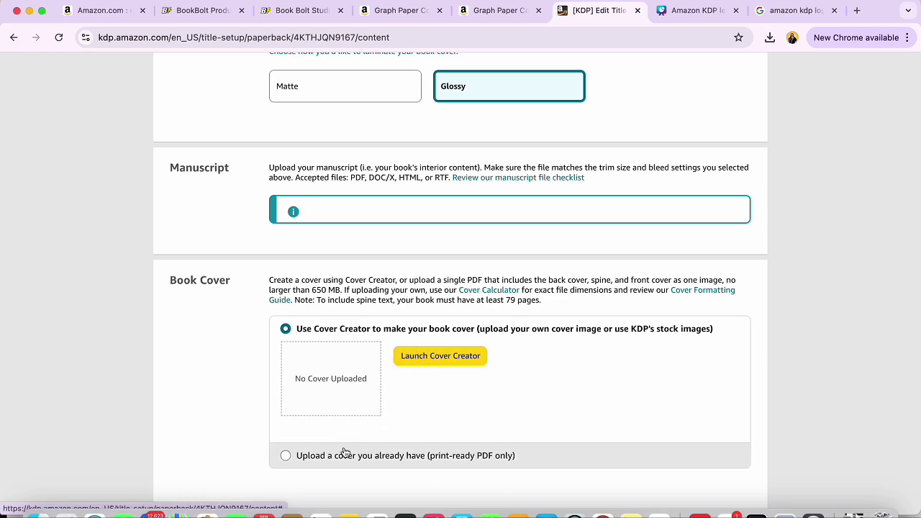
scroll(317, 436, "down", 1)
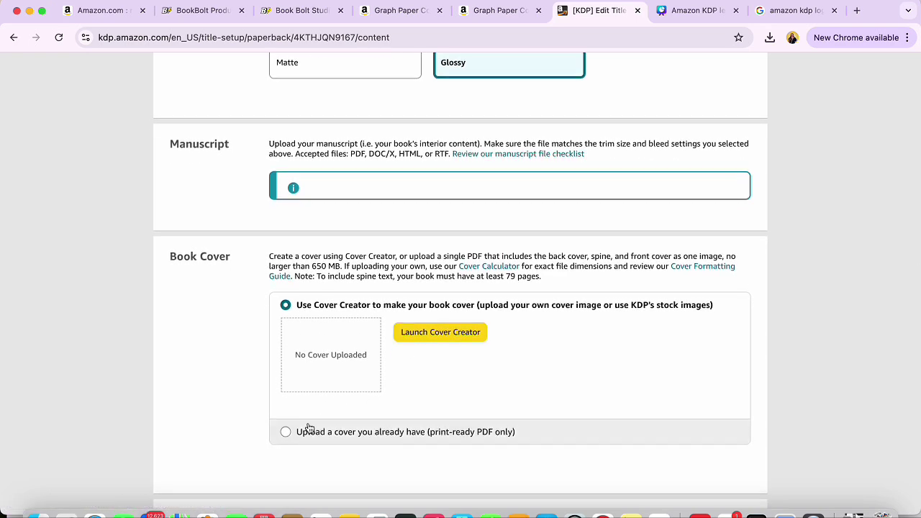
left_click(285, 431)
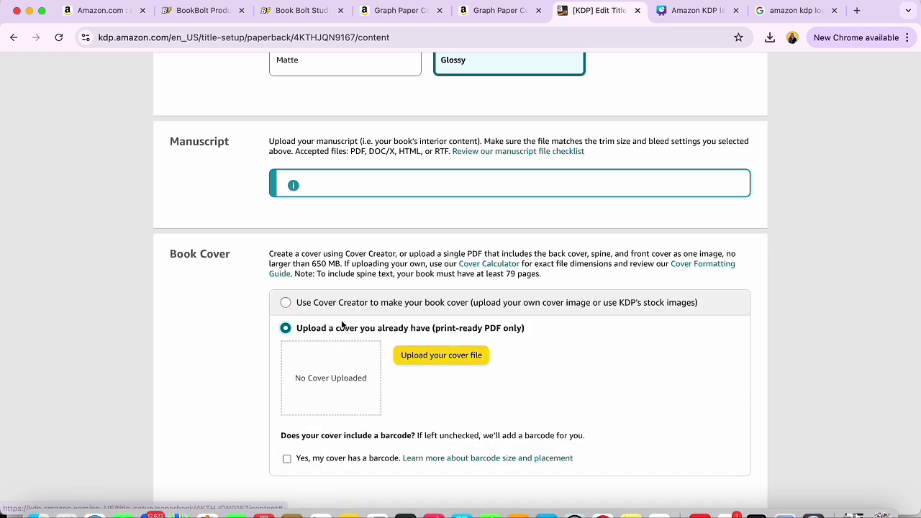
left_click(441, 355)
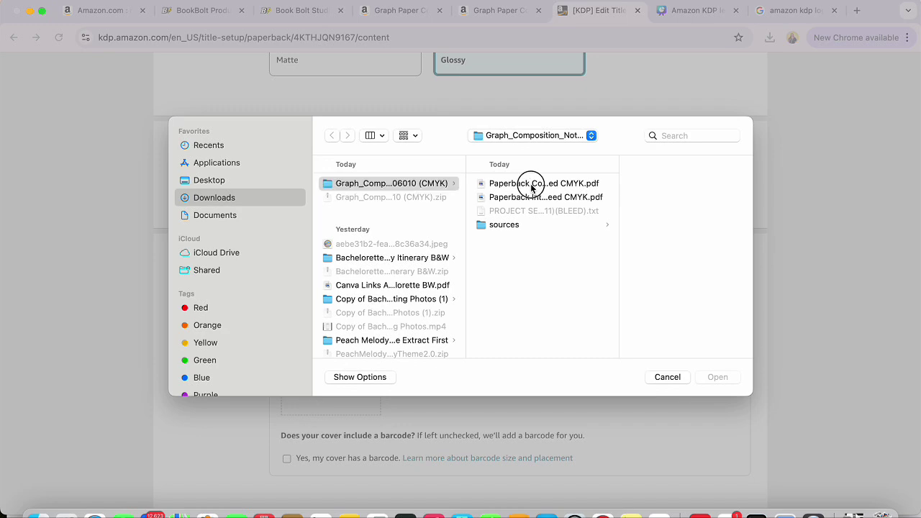
left_click(532, 183)
left_click(717, 376)
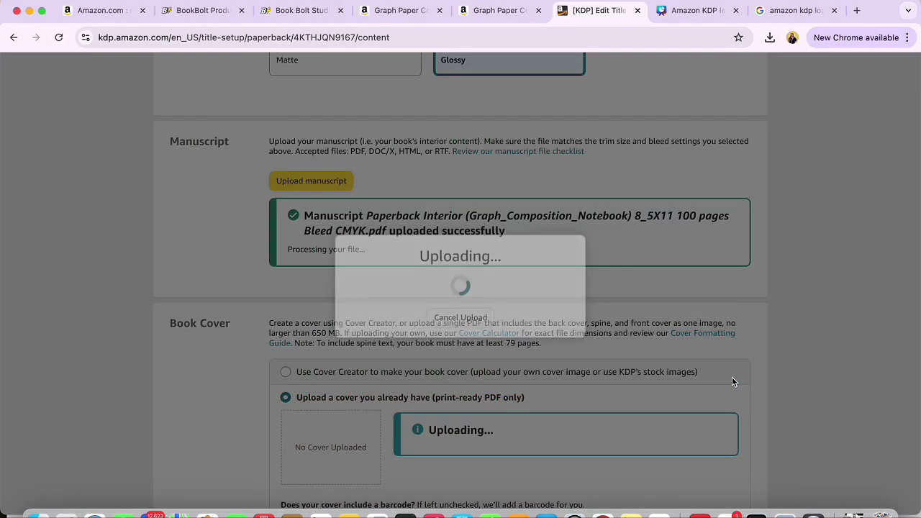
scroll(566, 391, "down", 2)
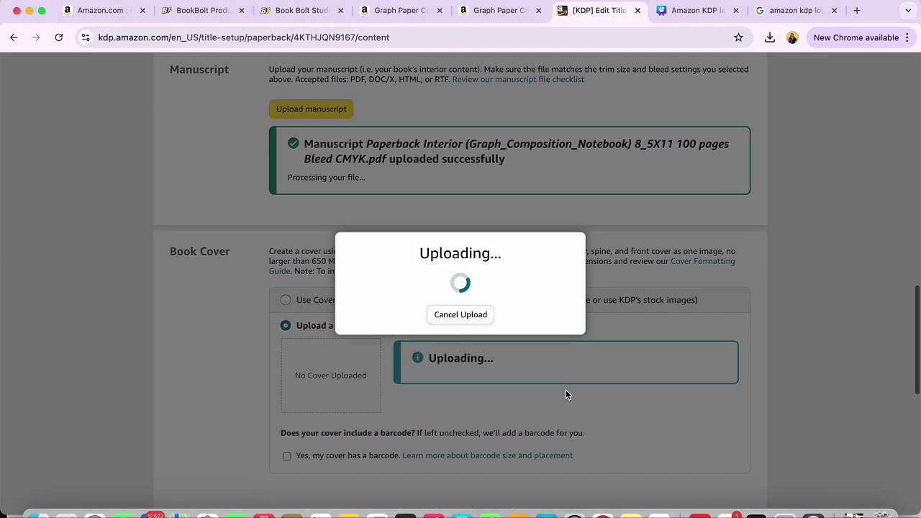
scroll(596, 292, "down", 5)
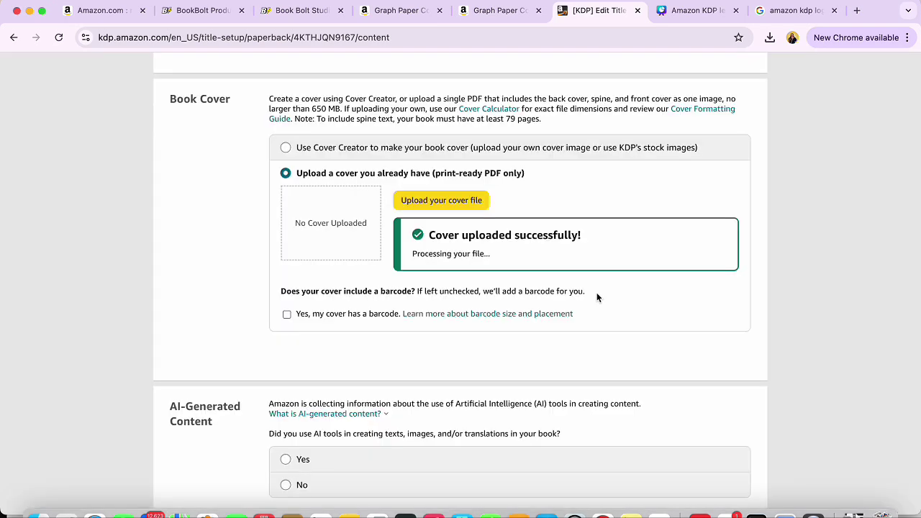
scroll(777, 282, "up", 5)
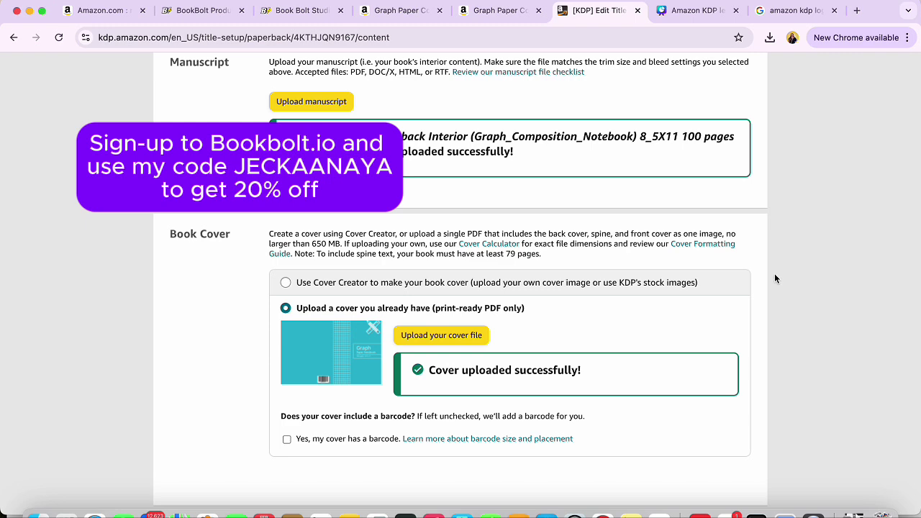
Step: Answer No to the question about using AI tools in creating the book's content
scroll(774, 391, "down", 3)
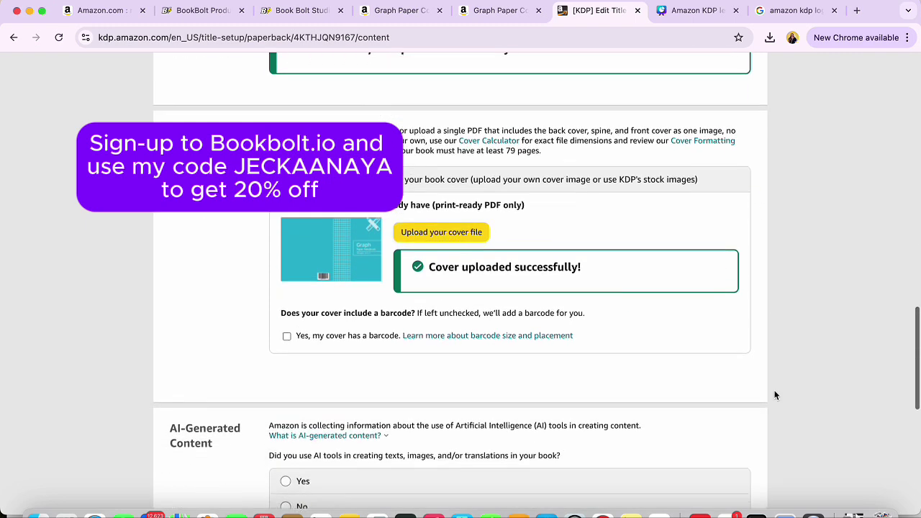
scroll(774, 395, "down", 5)
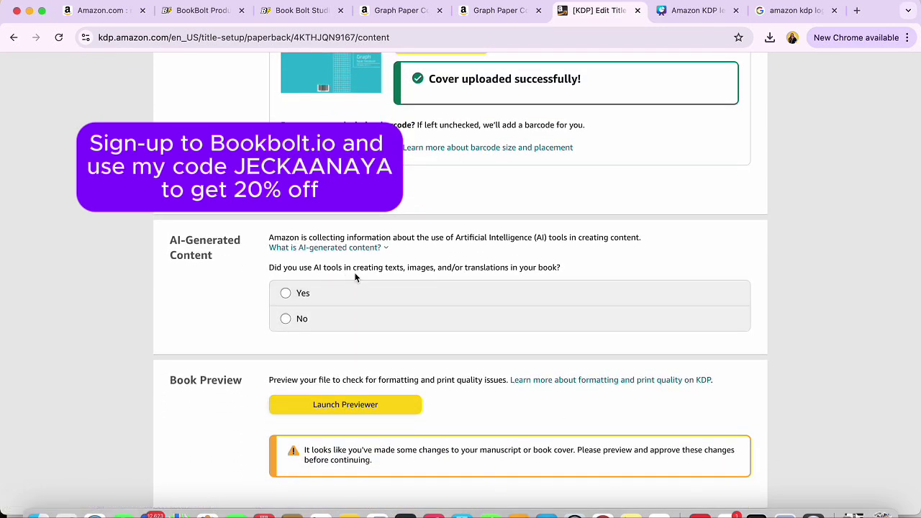
left_click(285, 323)
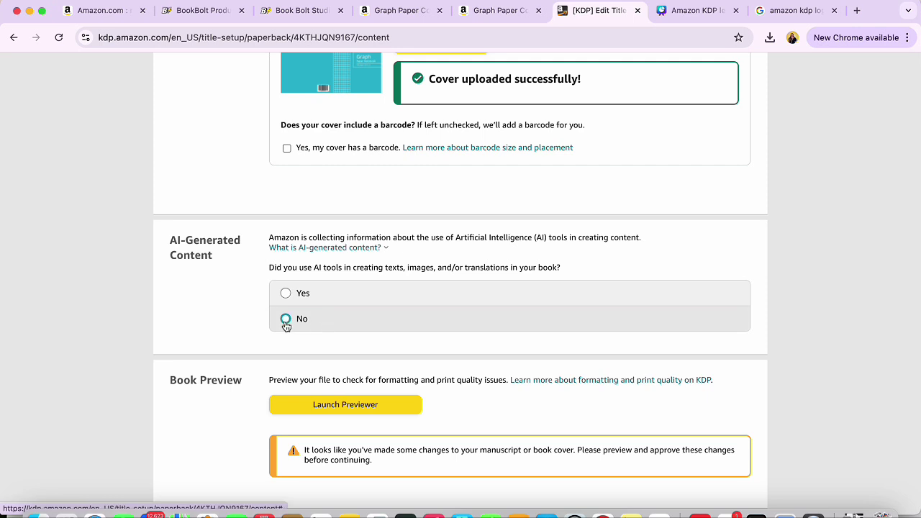
scroll(285, 322, "up", 1)
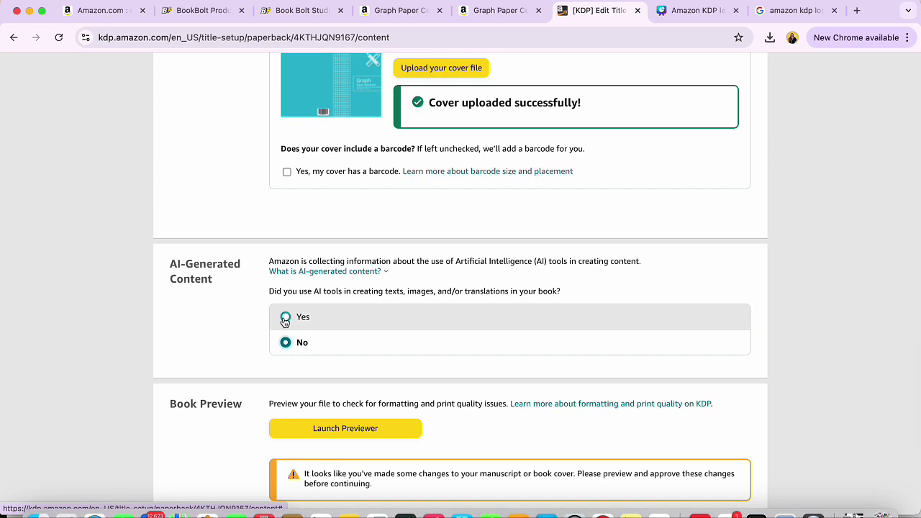
Step: Check the cover and interior pages 1 to 3 in the Print Previewer, and approve the book
scroll(352, 367, "down", 4)
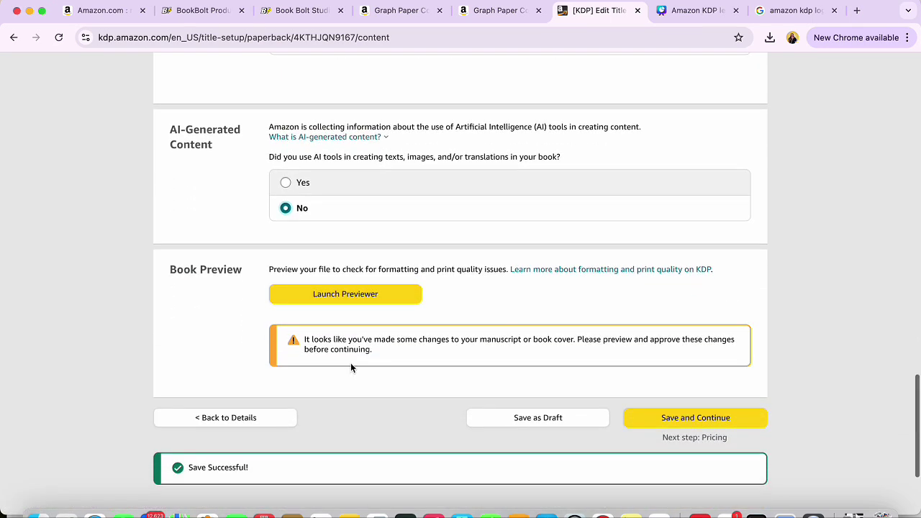
left_click(367, 296)
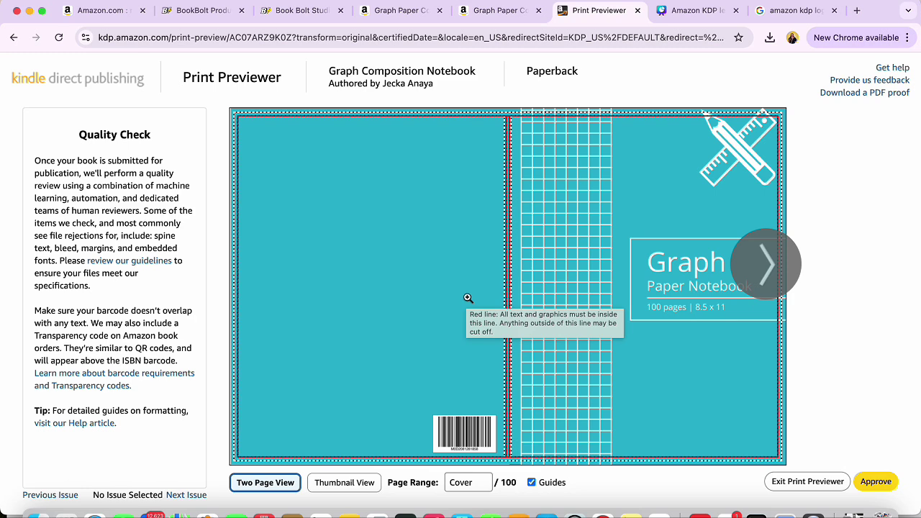
left_click(763, 266)
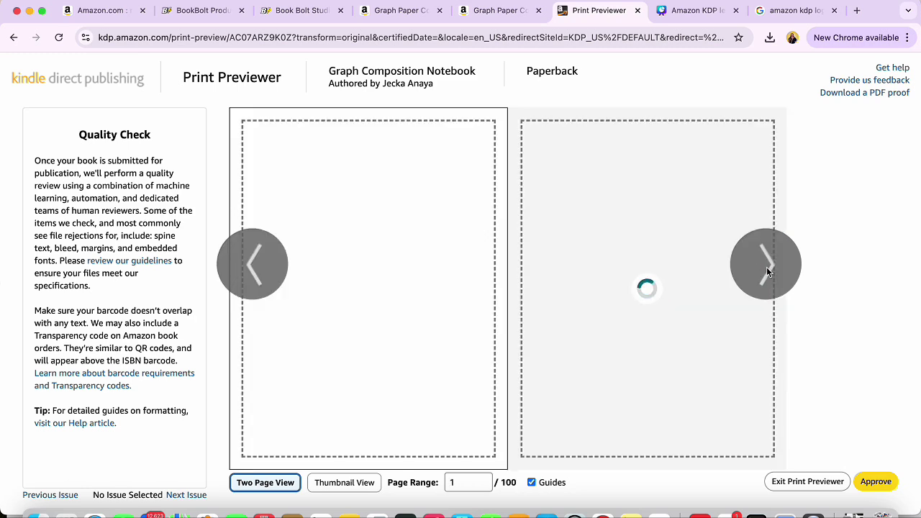
left_click(259, 263)
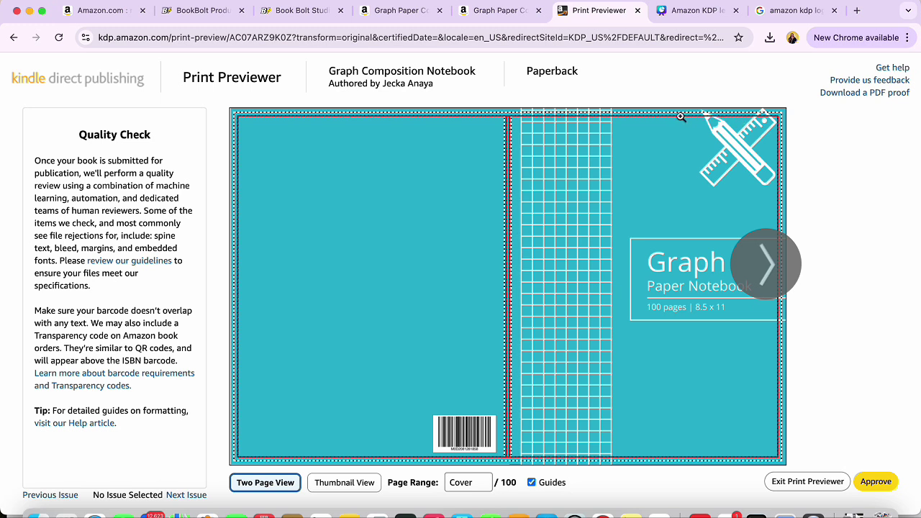
mouse_move(755, 118)
left_click(791, 266)
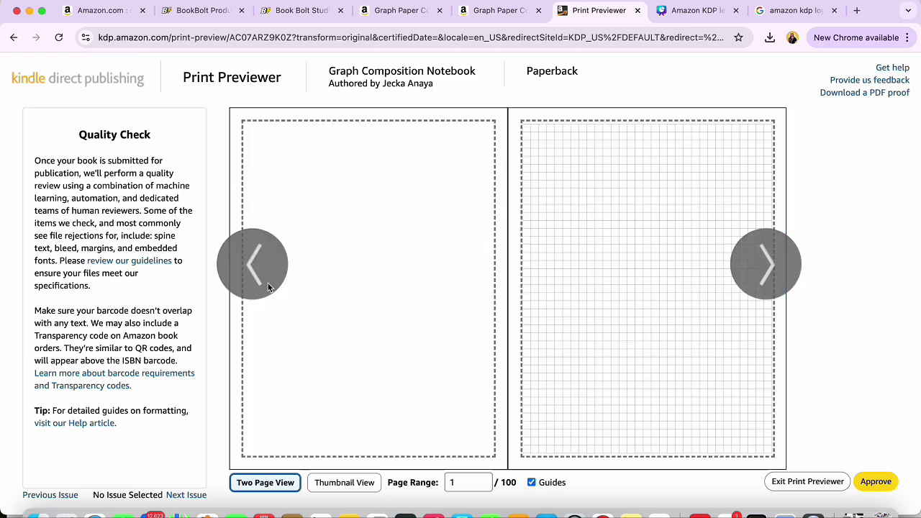
left_click(763, 263)
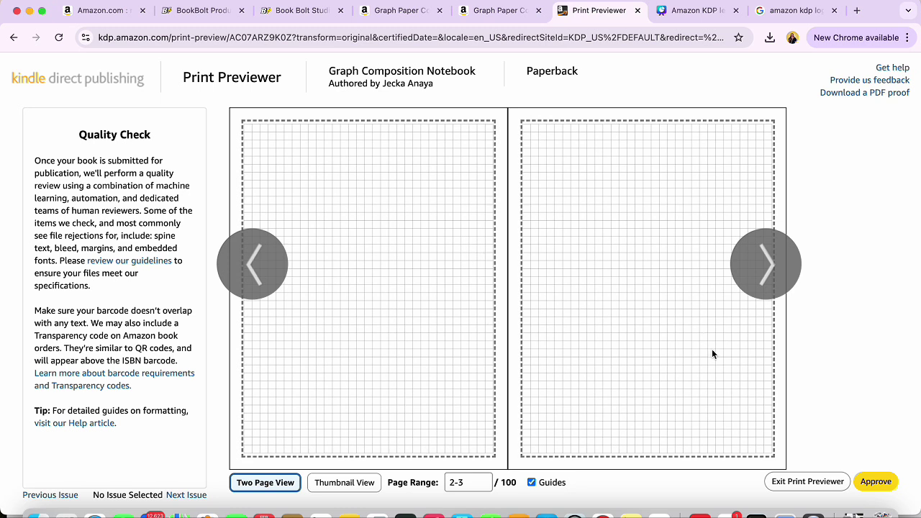
left_click(876, 481)
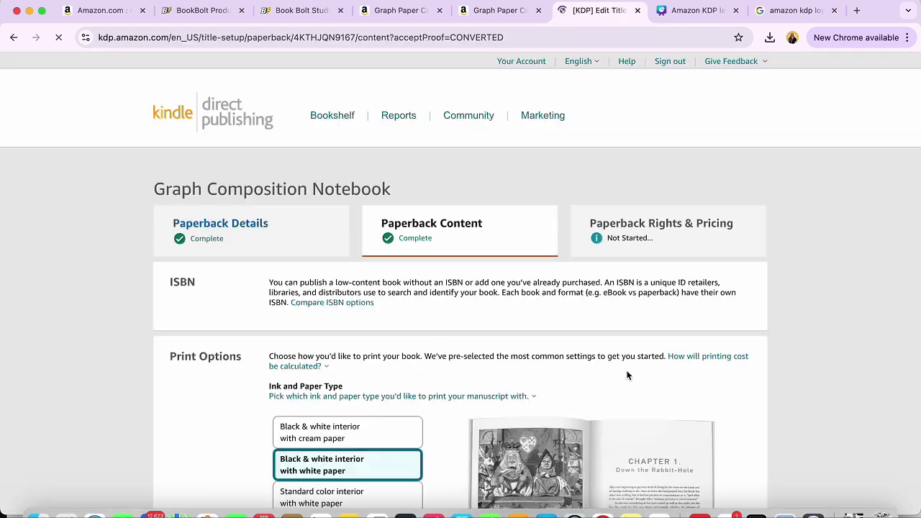
Step: Review the summary of print options and printing costs, and save the content to continue to Pricing
scroll(627, 372, "down", 10)
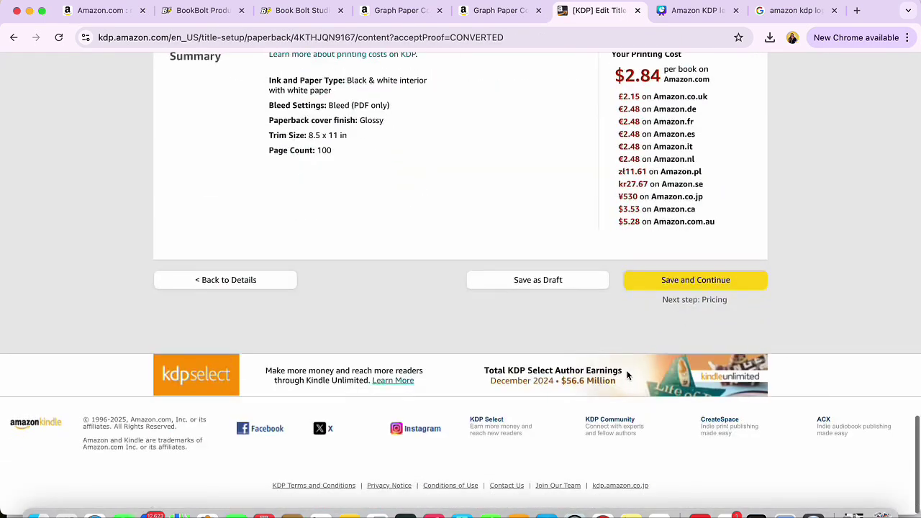
scroll(493, 253, "up", 3)
scroll(454, 261, "up", 2)
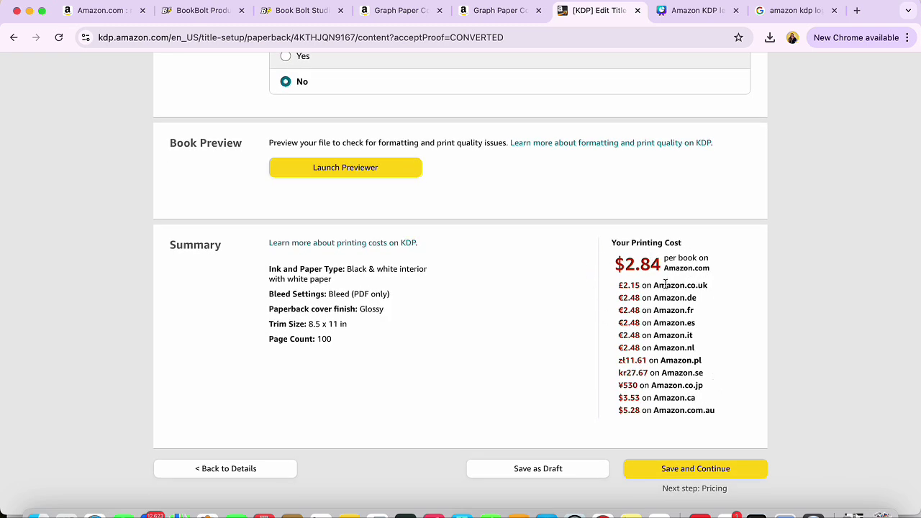
left_click(703, 468)
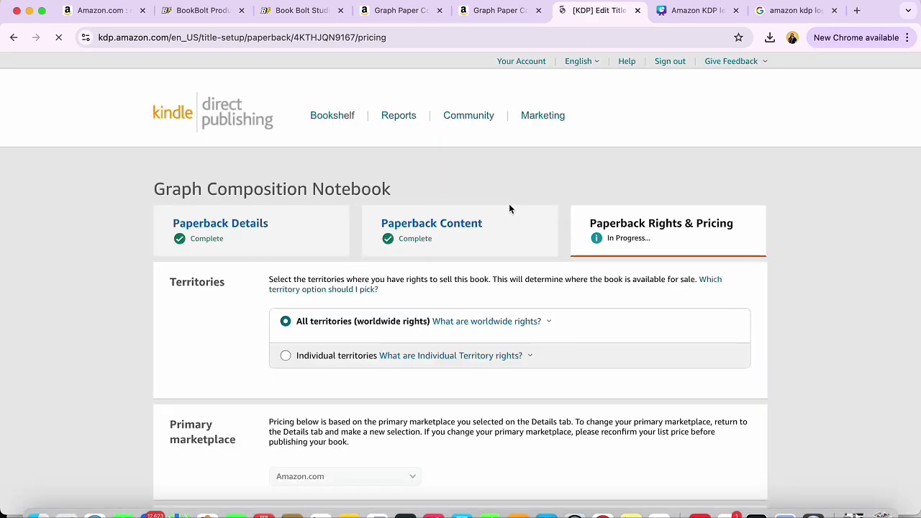
Step: Review the territory rights, primary marketplace and list price settings for the paperback
scroll(632, 227, "down", 5)
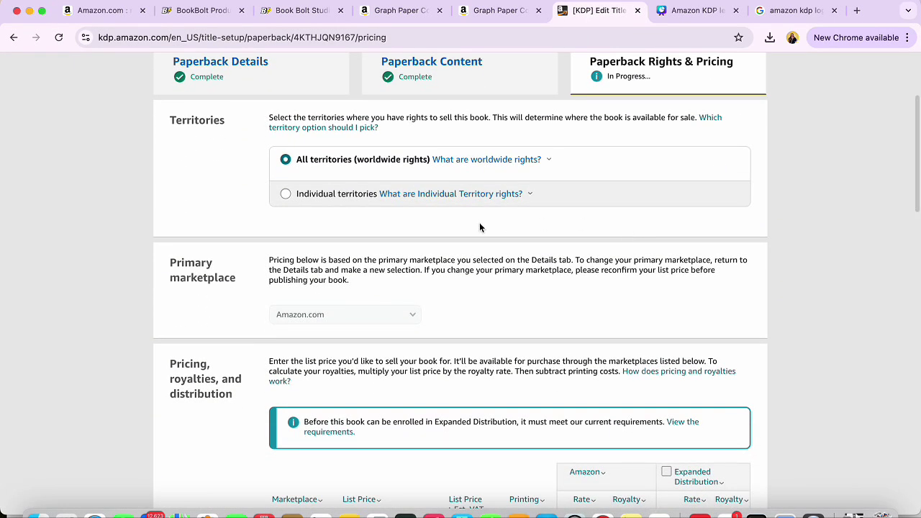
scroll(205, 368, "down", 8)
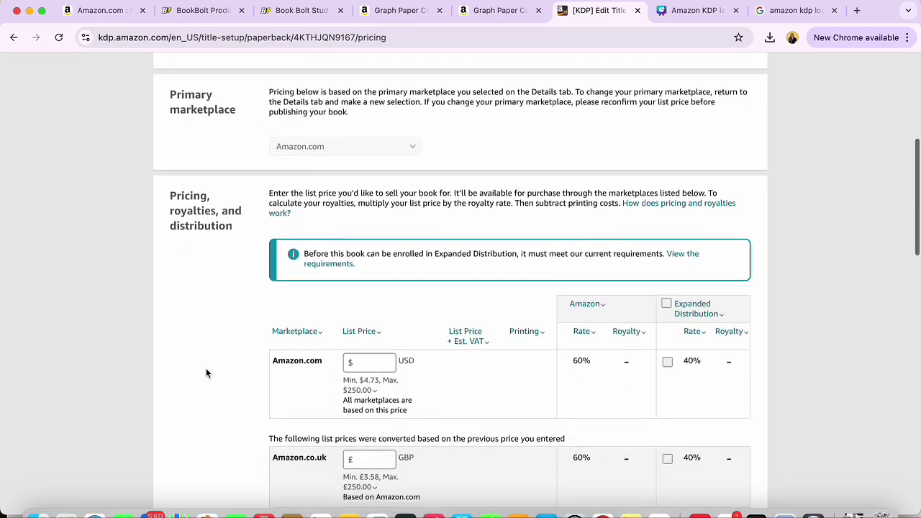